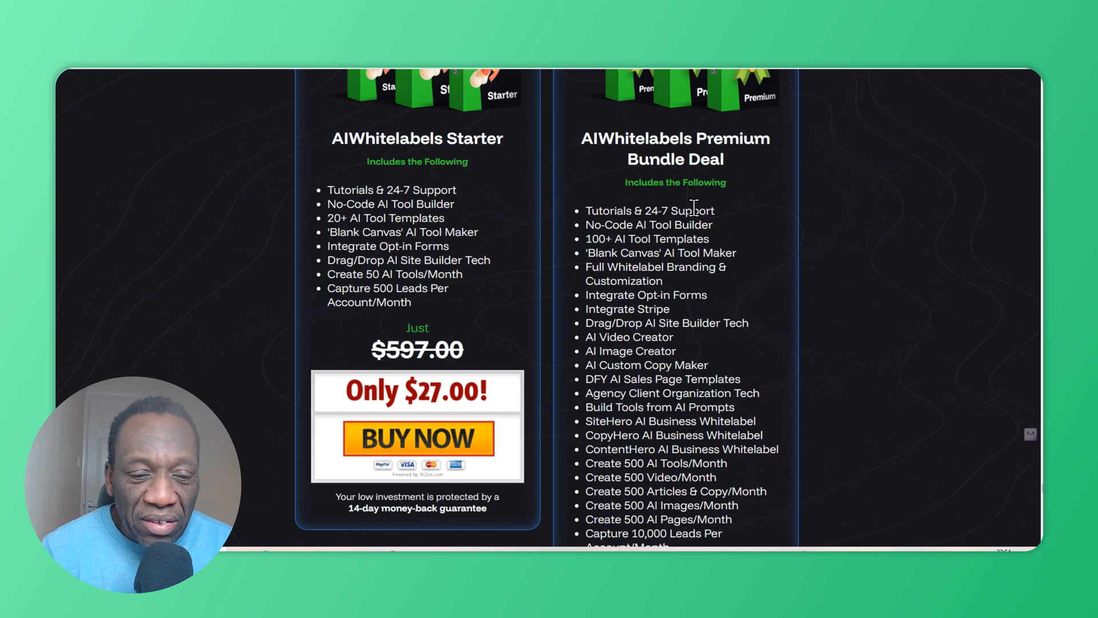
- Compare the included features and prices of the AIWhitelabels Starter and Premium Bundle Deal plans
scroll(565, 290, down, 5)
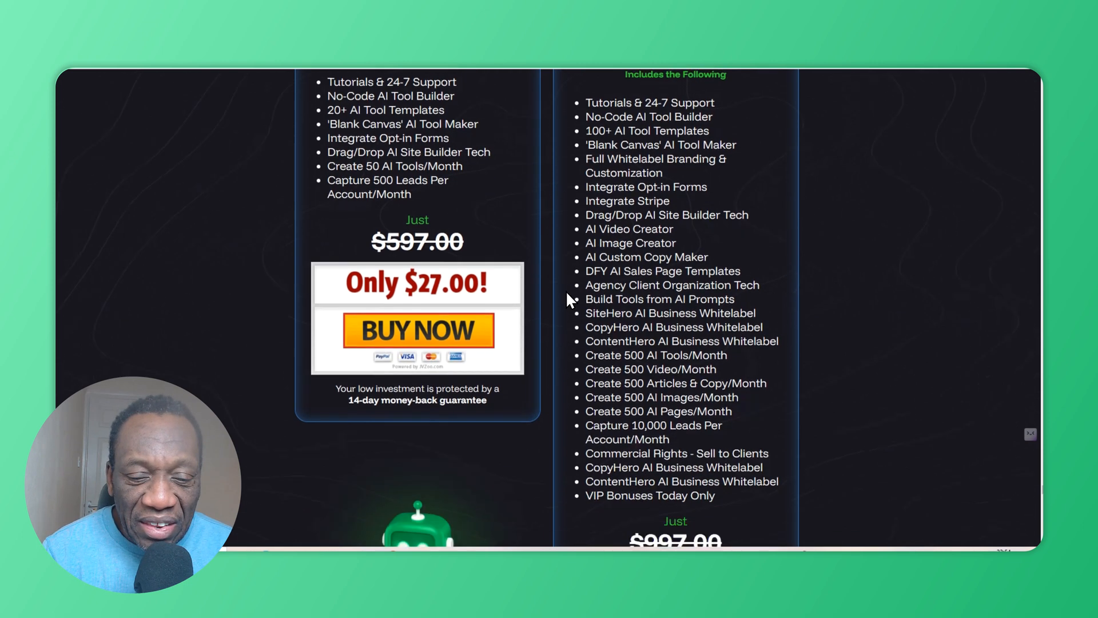
scroll(564, 289, up, 3)
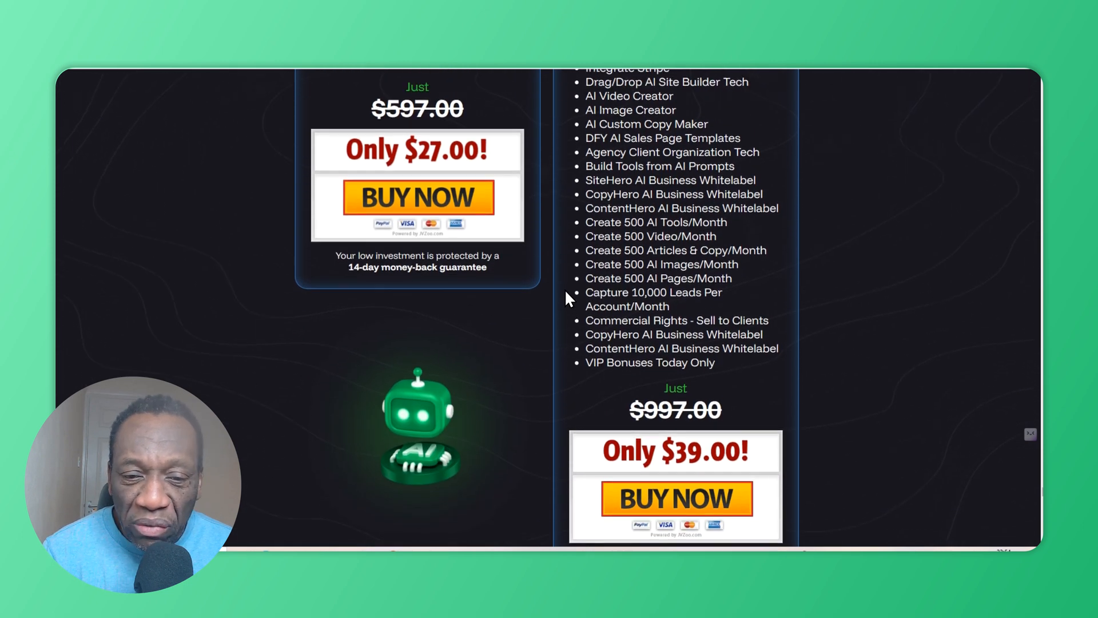
scroll(553, 291, up, 1)
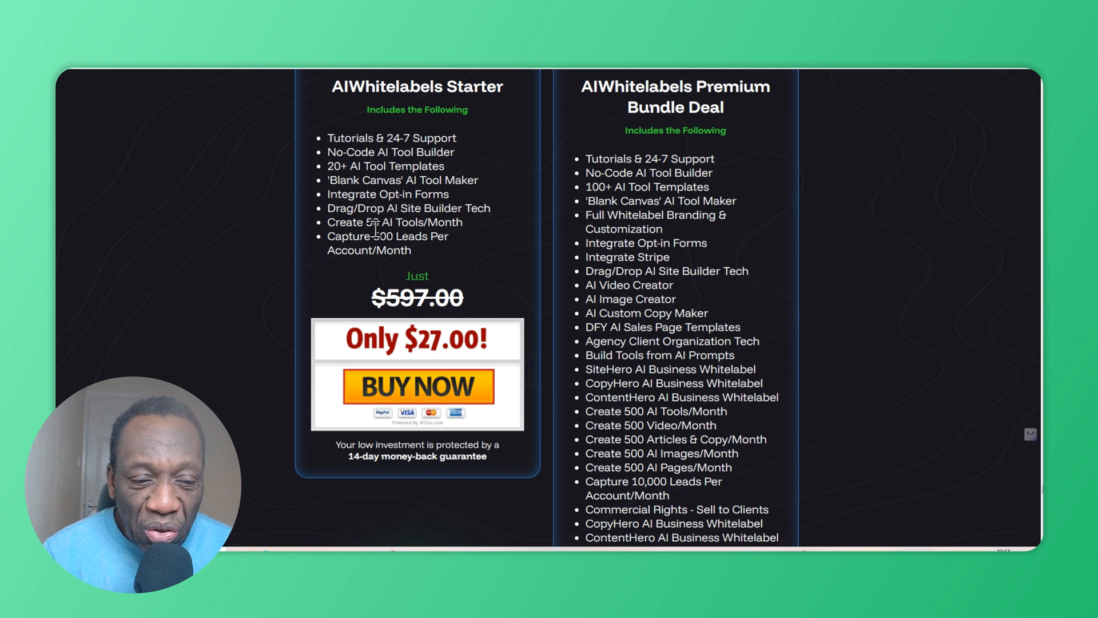
scroll(571, 269, down, 1)
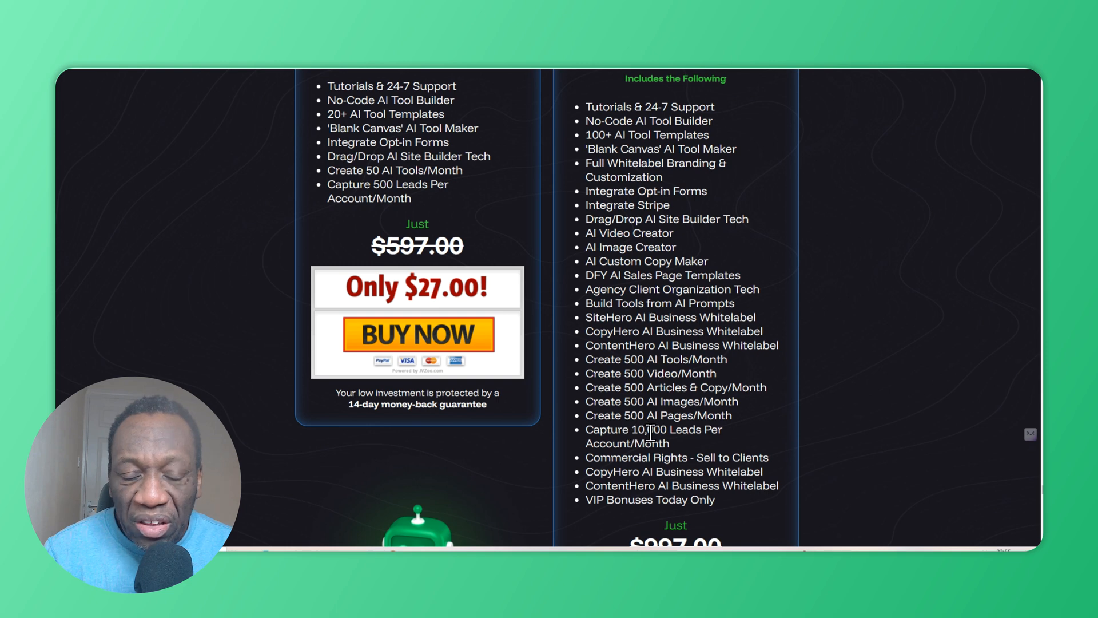
scroll(598, 340, up, 2)
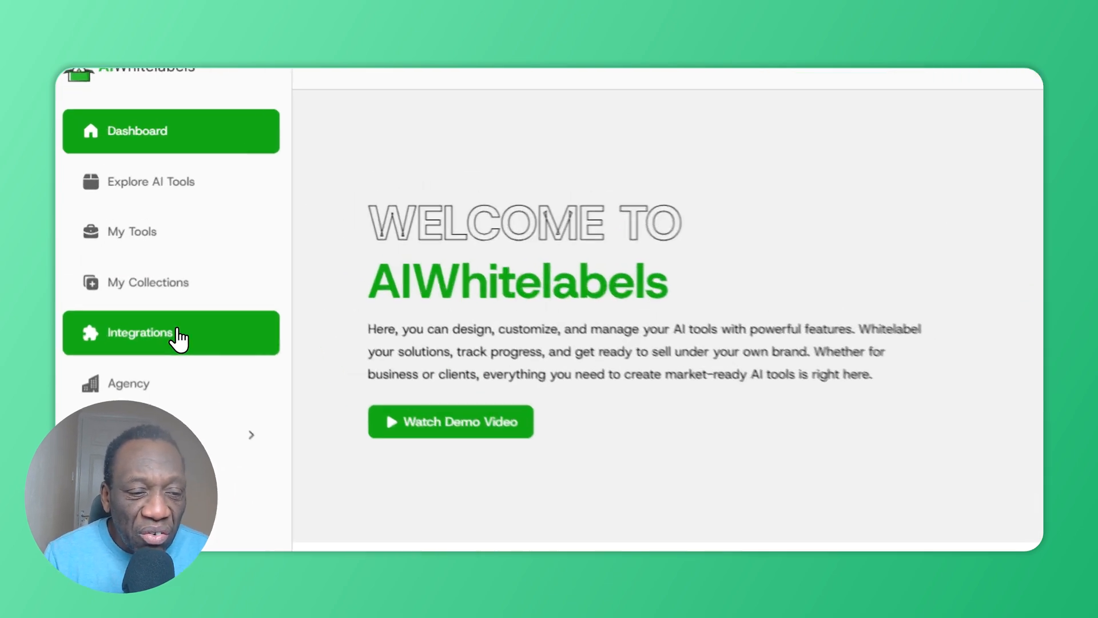
- Open the Integrations page and review the services that can be connected
click(189, 340)
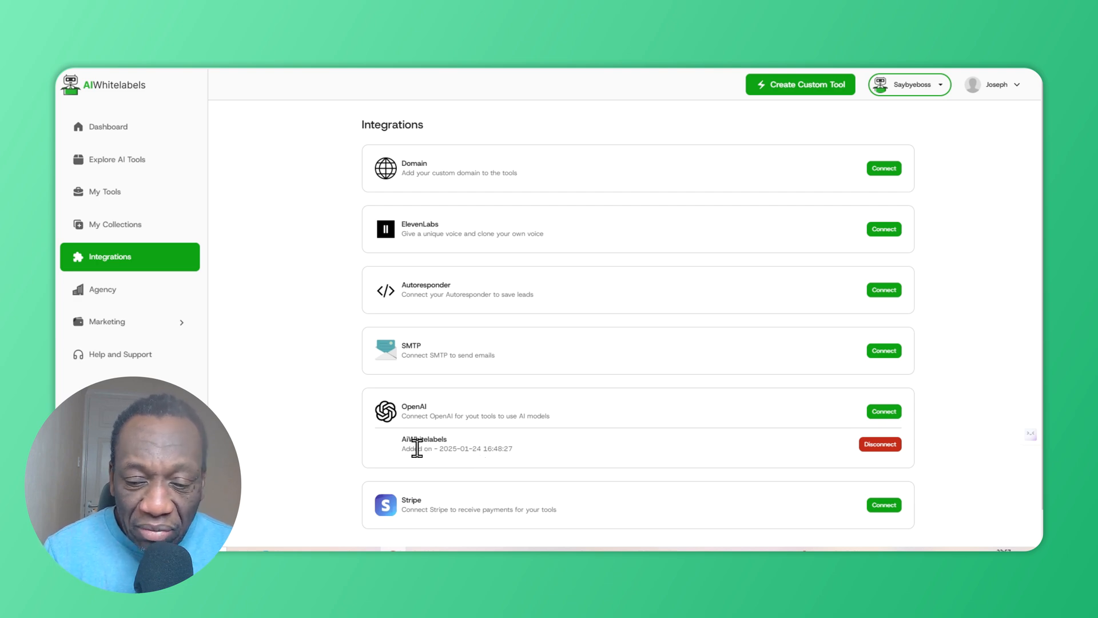
scroll(452, 454, down, 1)
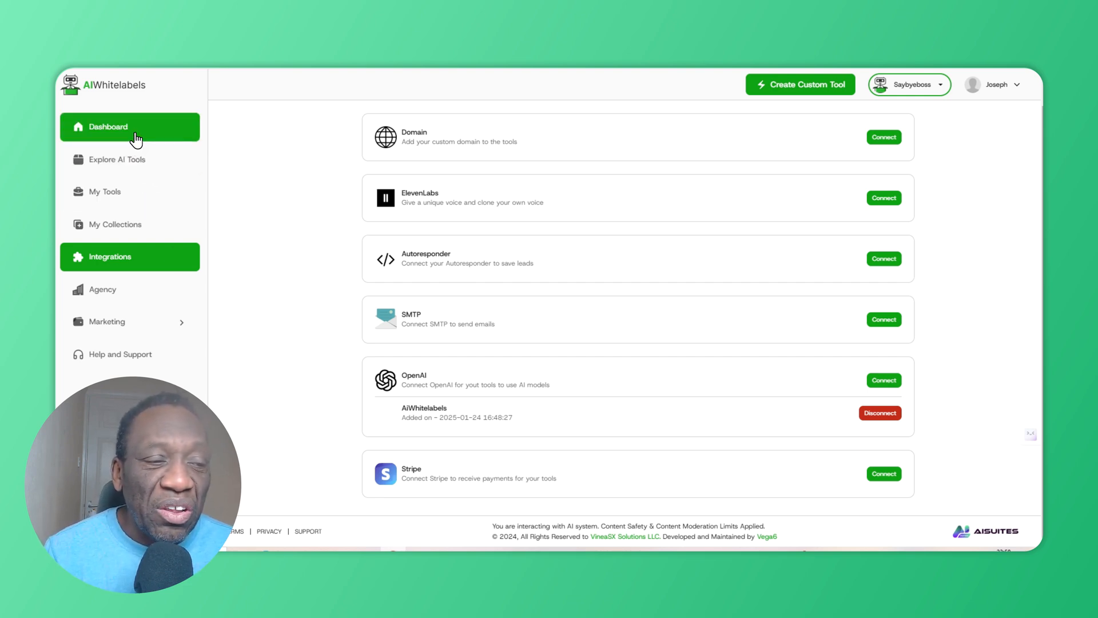
- Return to the dashboard and view the agency options for the Saybyeboss workspace
click(201, 188)
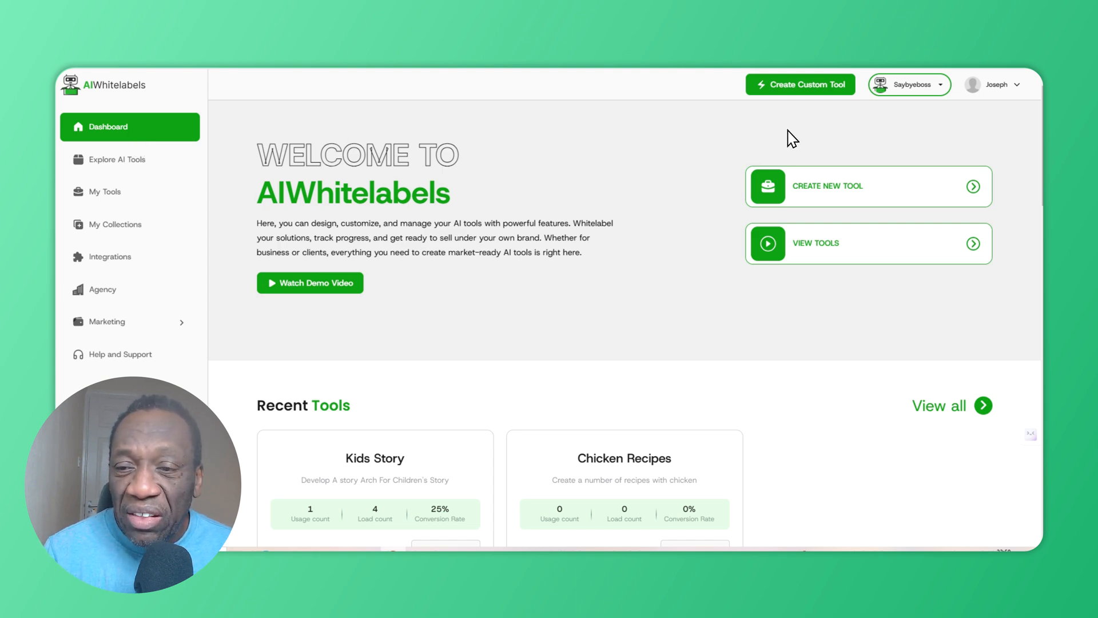
click(921, 91)
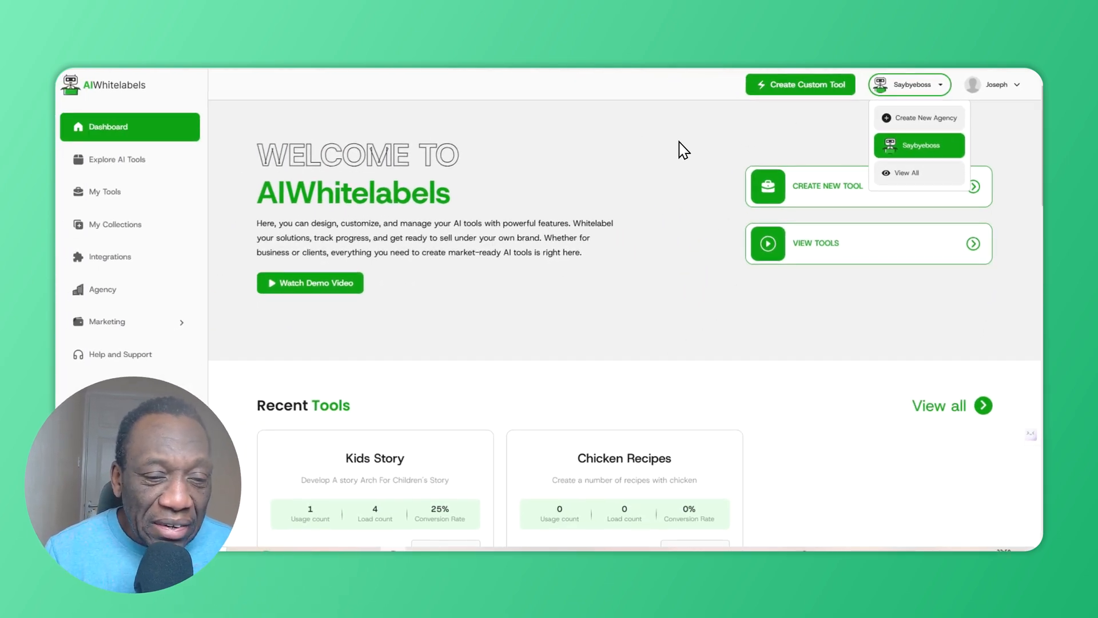
click(734, 141)
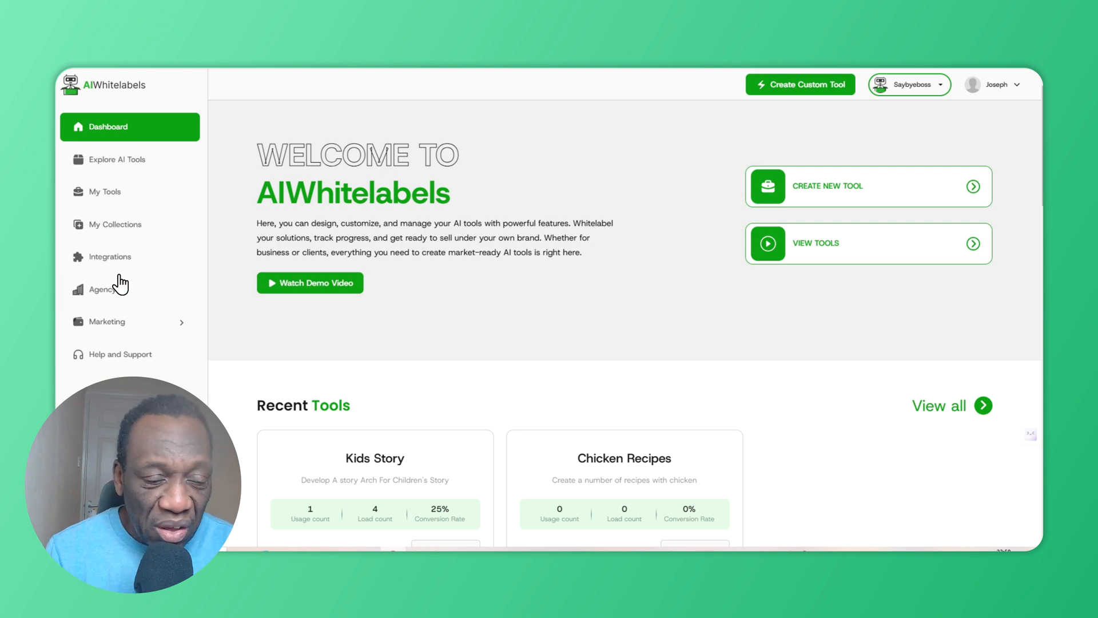
- Review the list of built tools in My Tools and the My Collections page
click(119, 191)
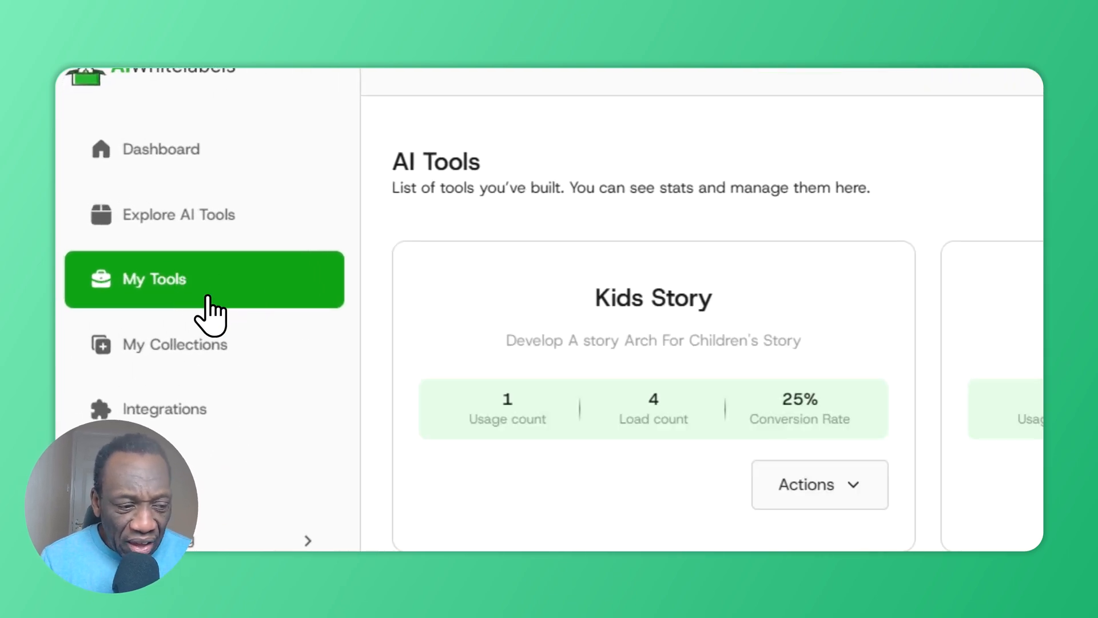
click(188, 340)
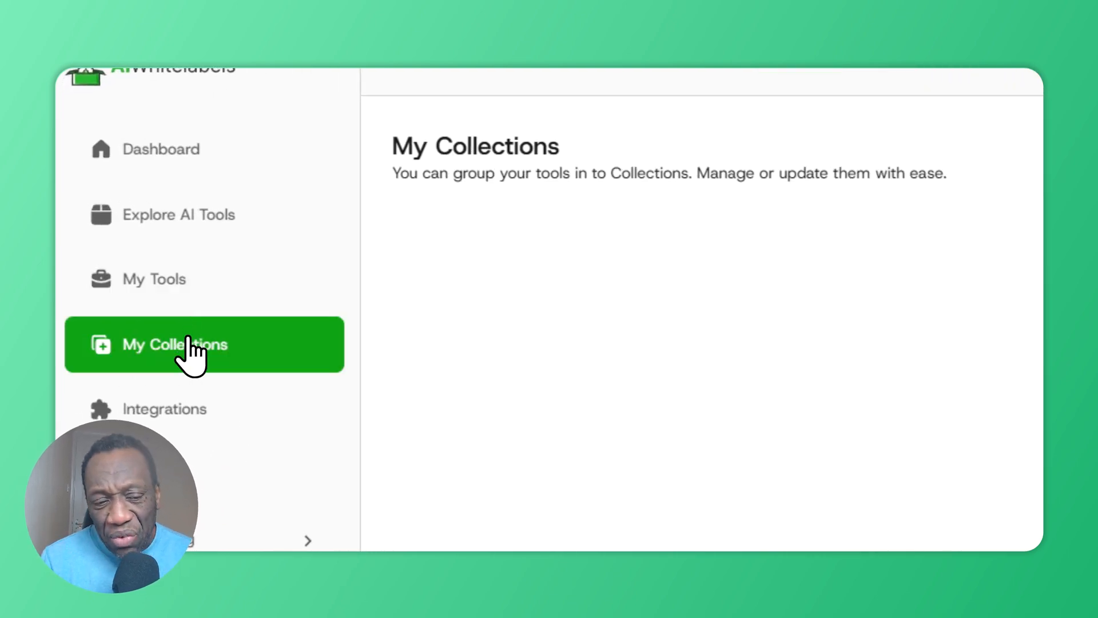
click(204, 300)
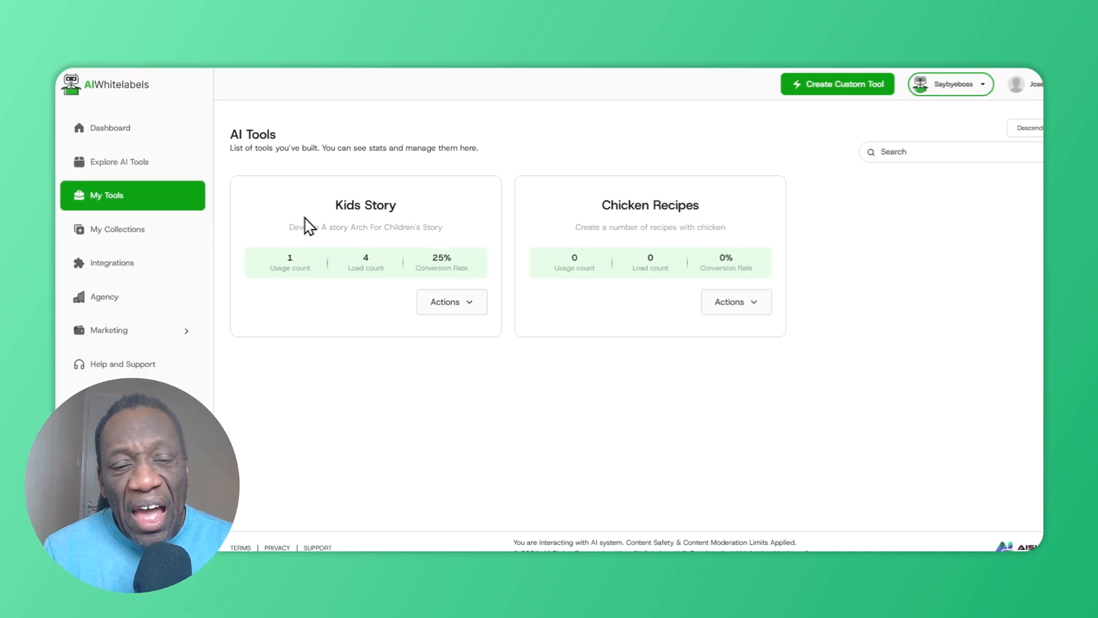
click(179, 237)
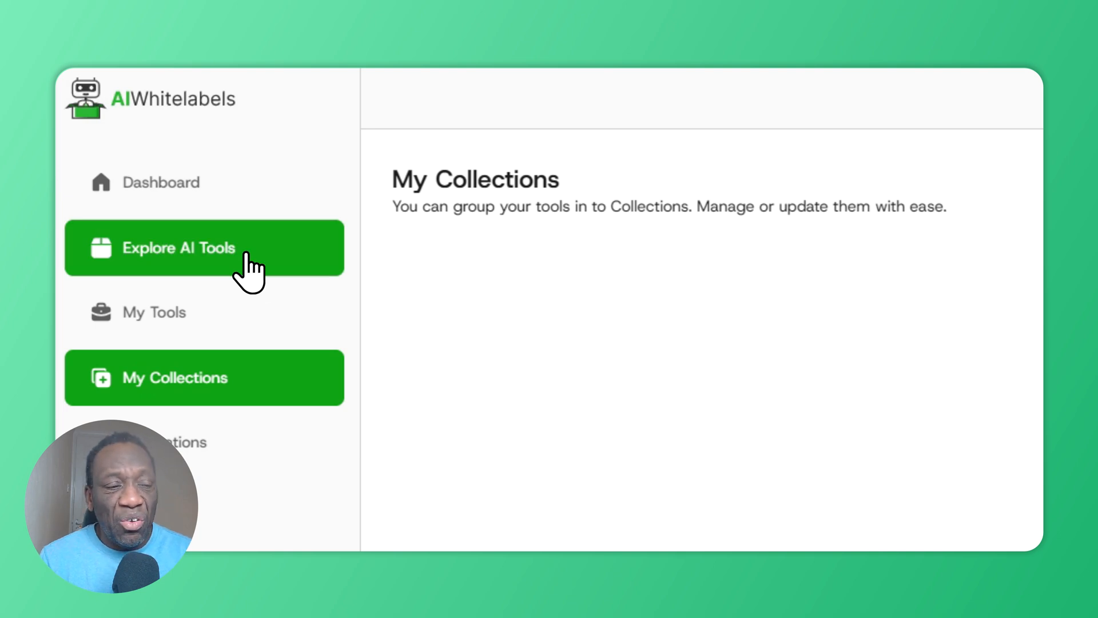
- Browse the featured templates in Explore AI Tools
click(235, 247)
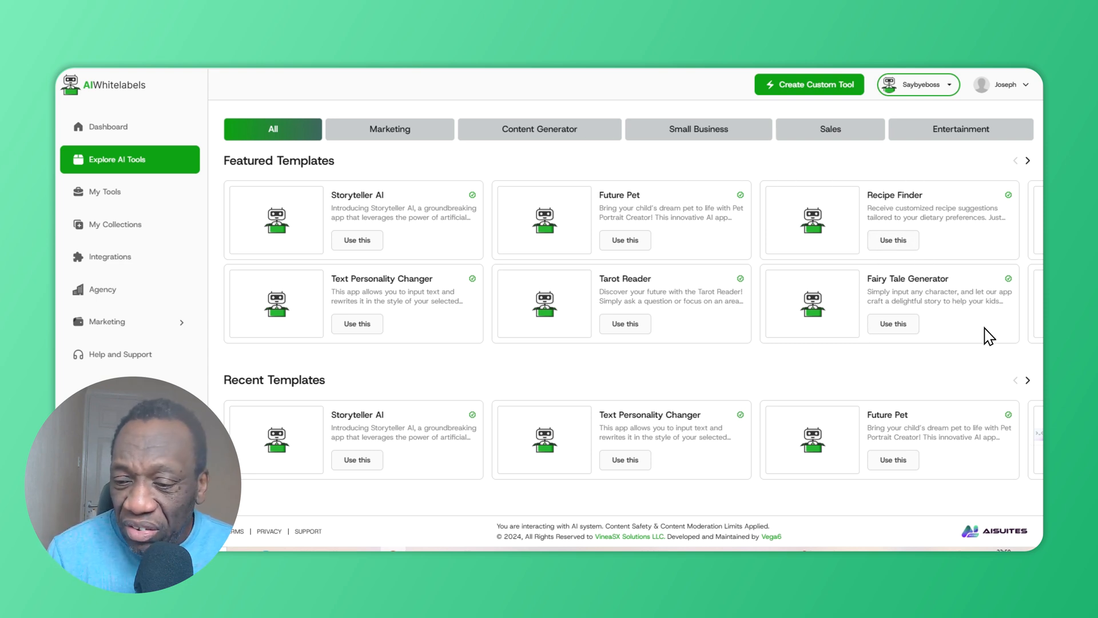
click(1028, 161)
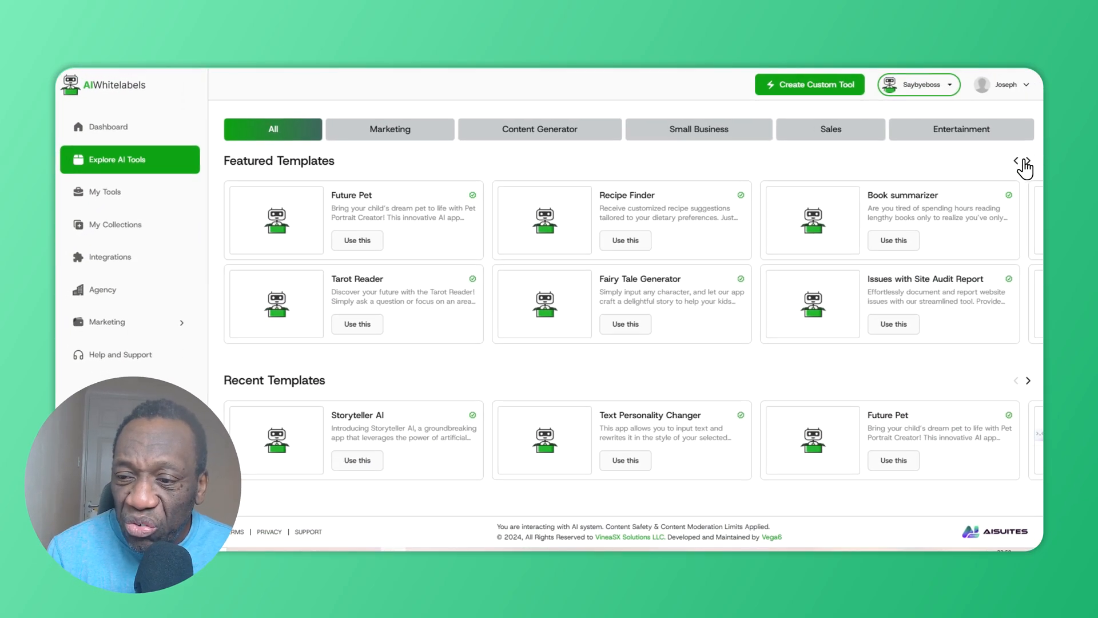
click(1022, 162)
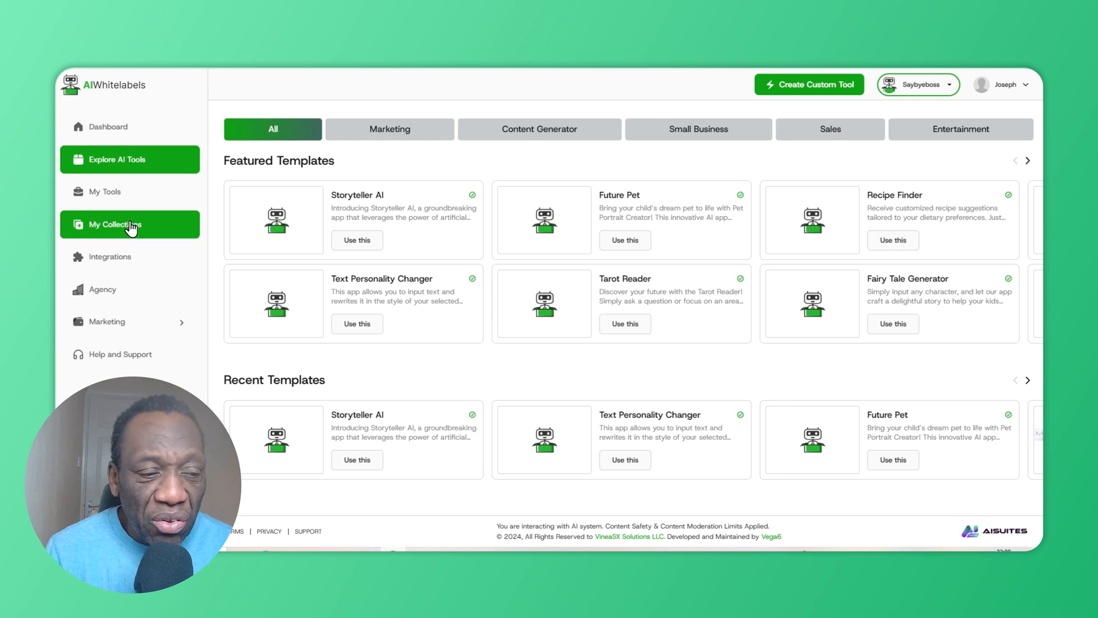
- Visit My Collections and My Tools, and view the actions available for the Chicken Recipes tool
click(131, 225)
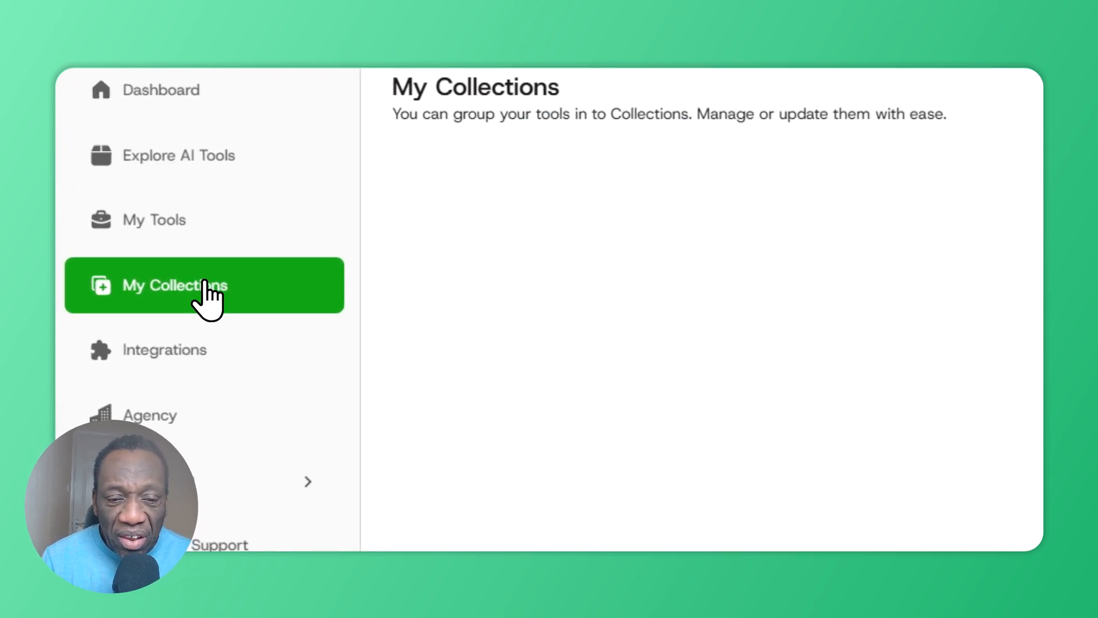
click(184, 220)
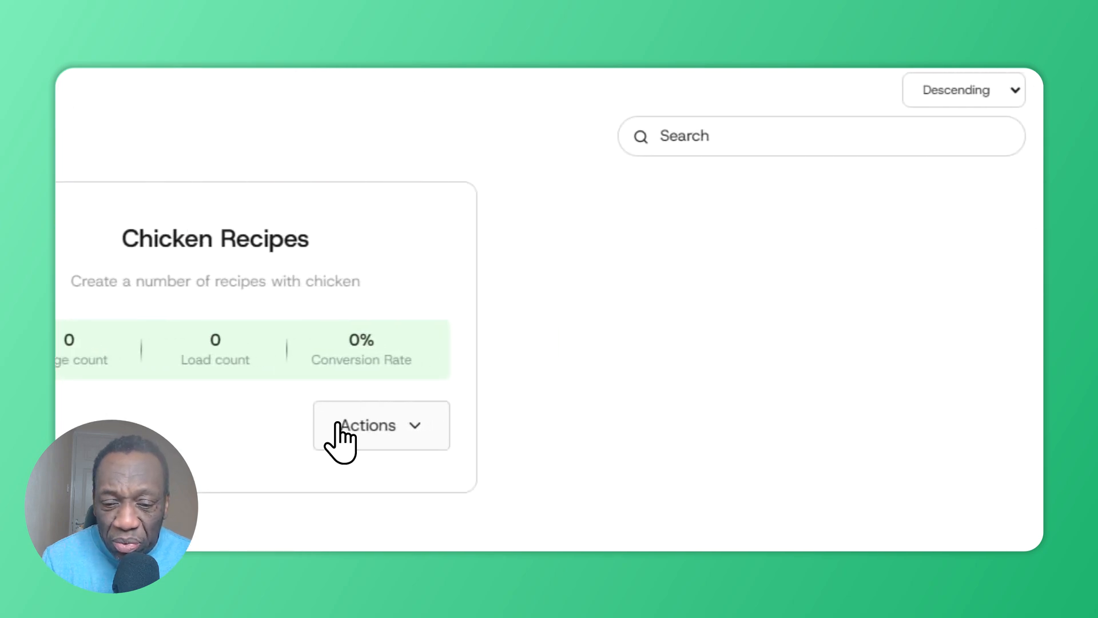
click(372, 432)
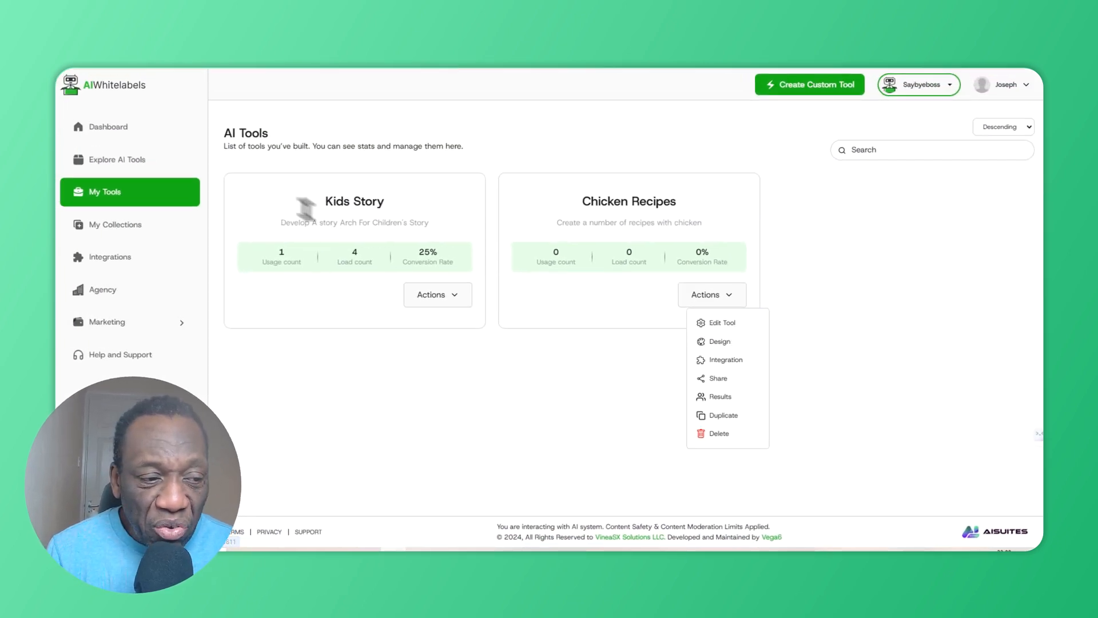
- Choose the Recipe Finder template from the featured templates in Explore AI Tools
click(161, 168)
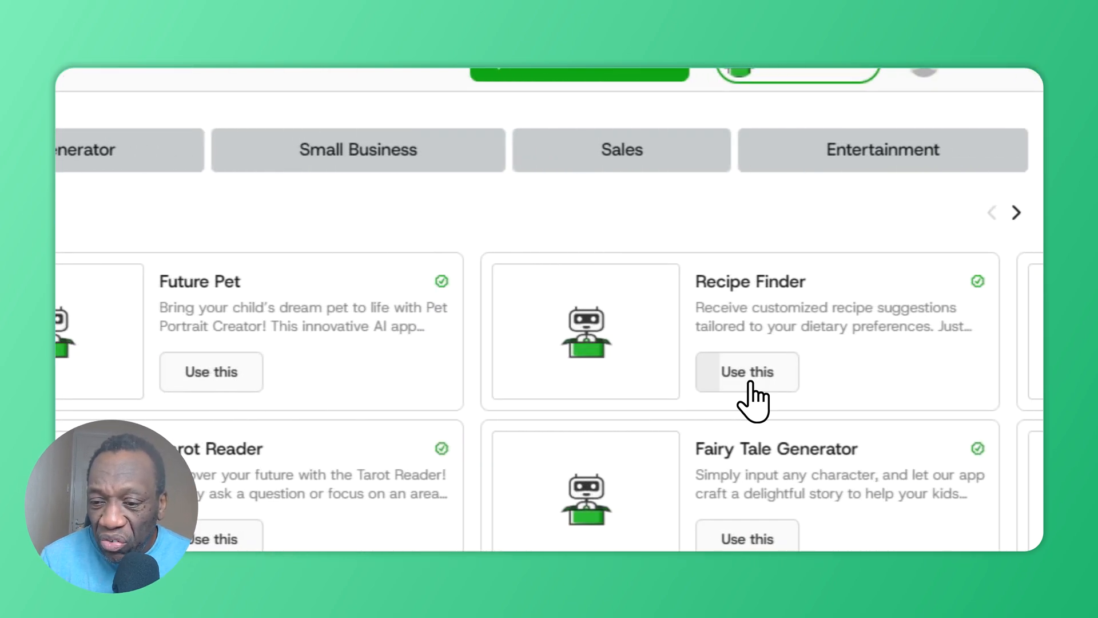
click(747, 382)
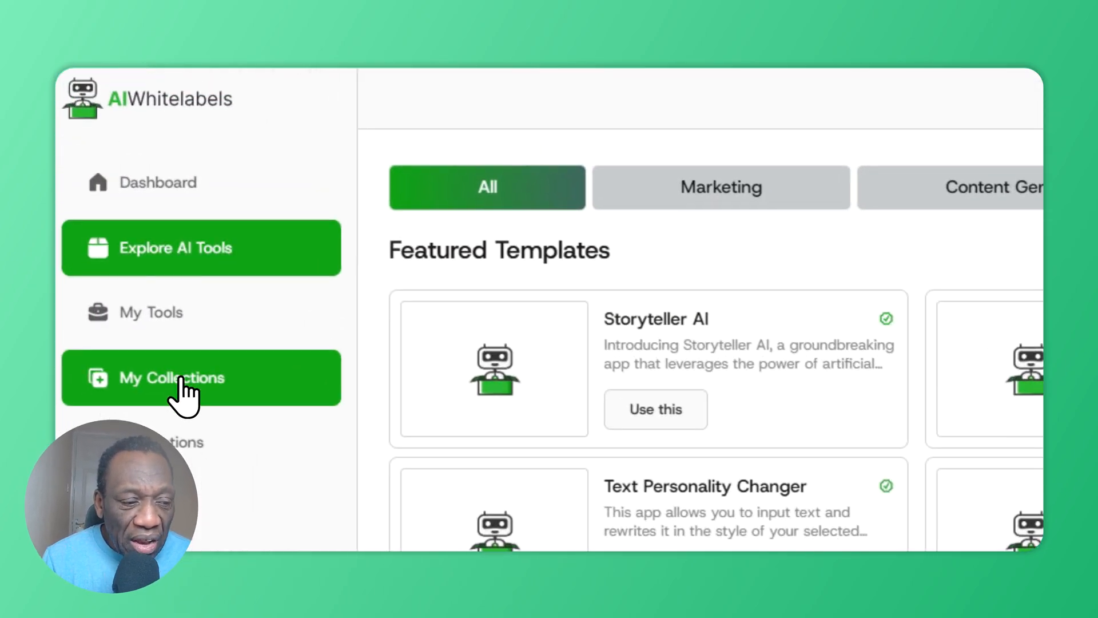
- Go back to My Tools and open the live Kids Story tool form
click(196, 338)
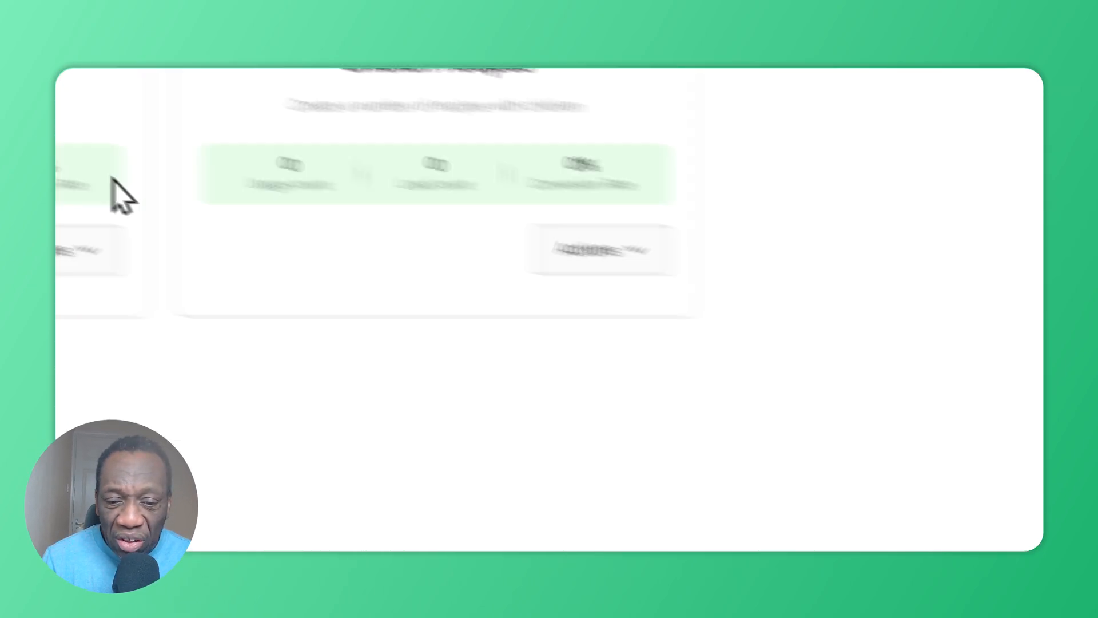
click(355, 206)
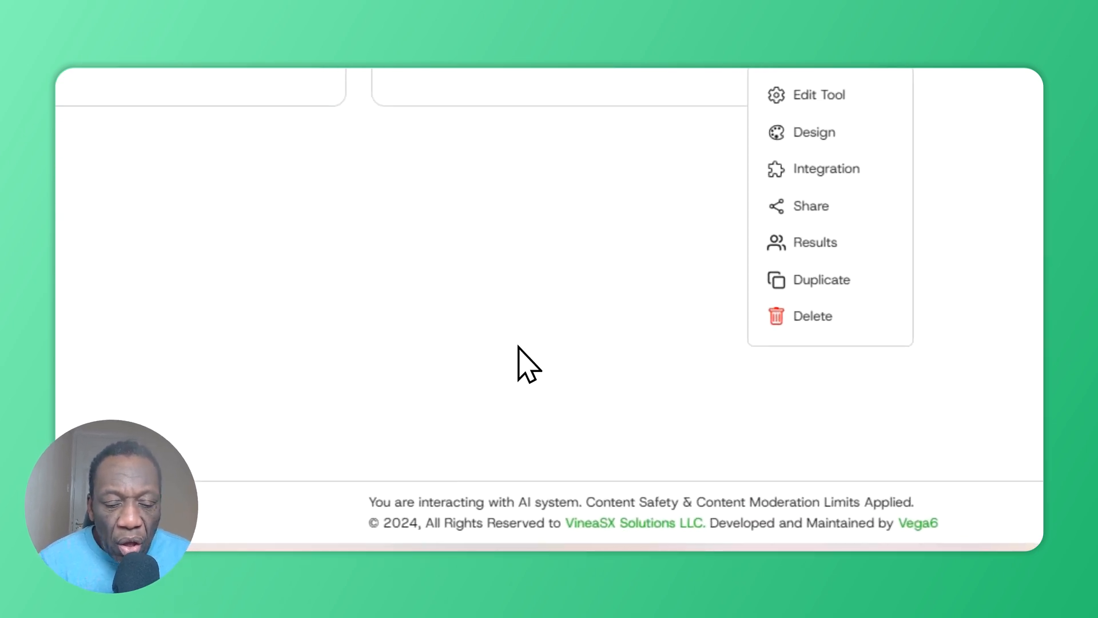
click(564, 75)
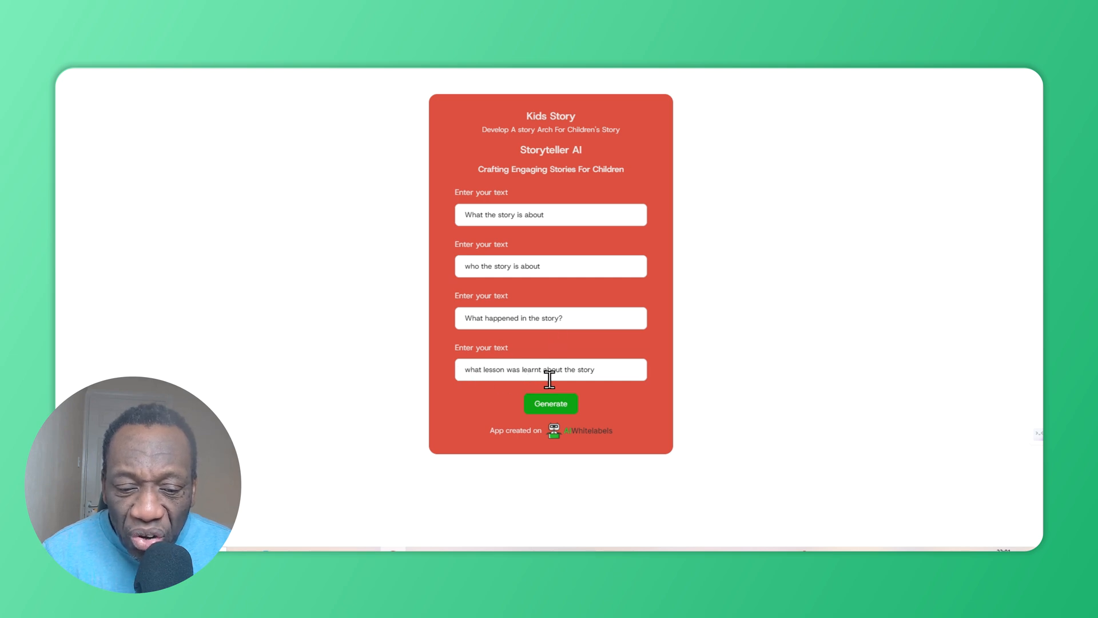
- Enter "About a magical BackPack" as what the story is about in the Kids Story form
click(508, 218)
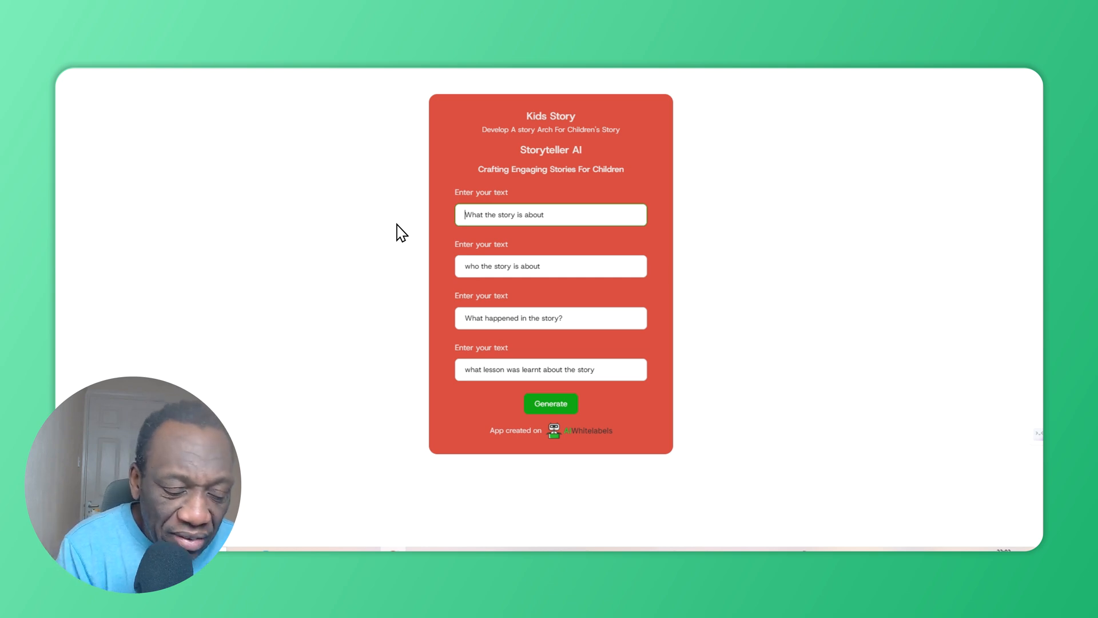
text(T)
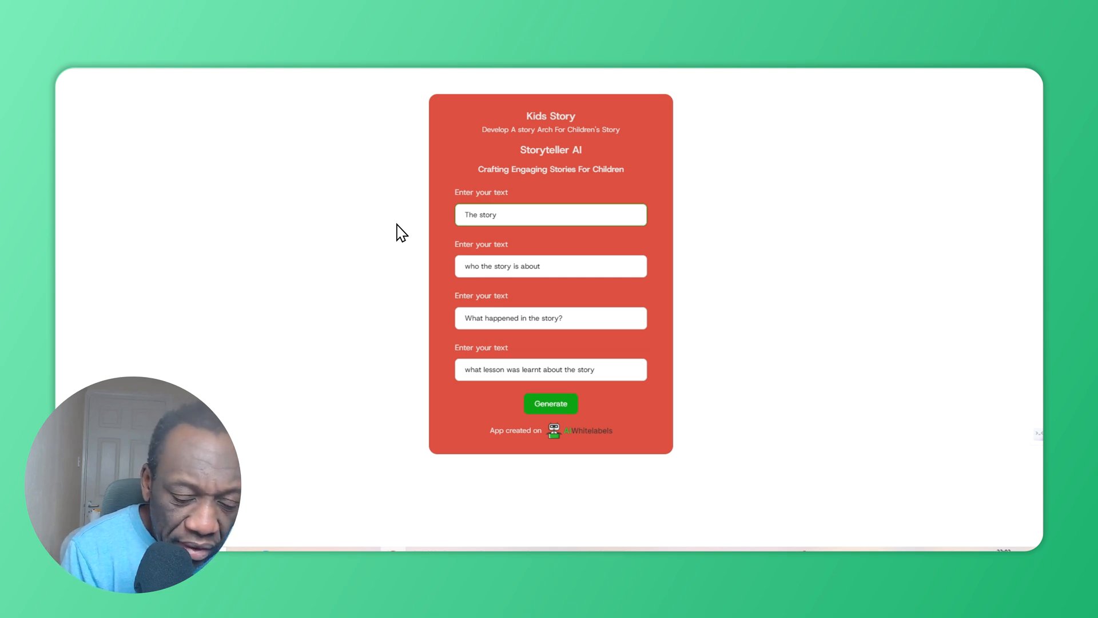
key(BackSpace)
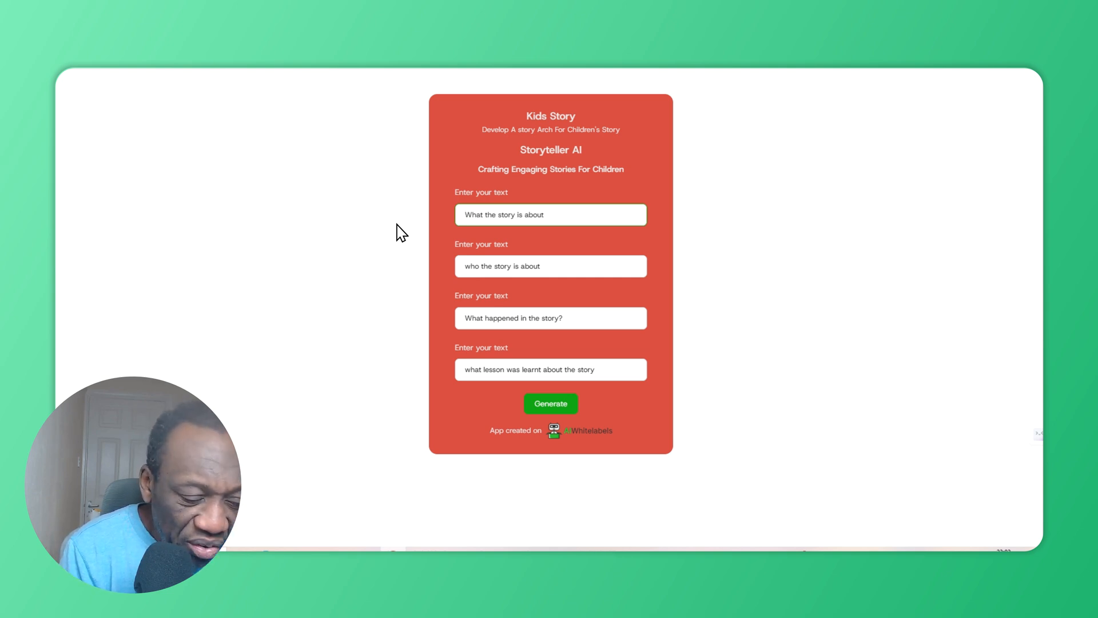
text(About a magical BackPack)
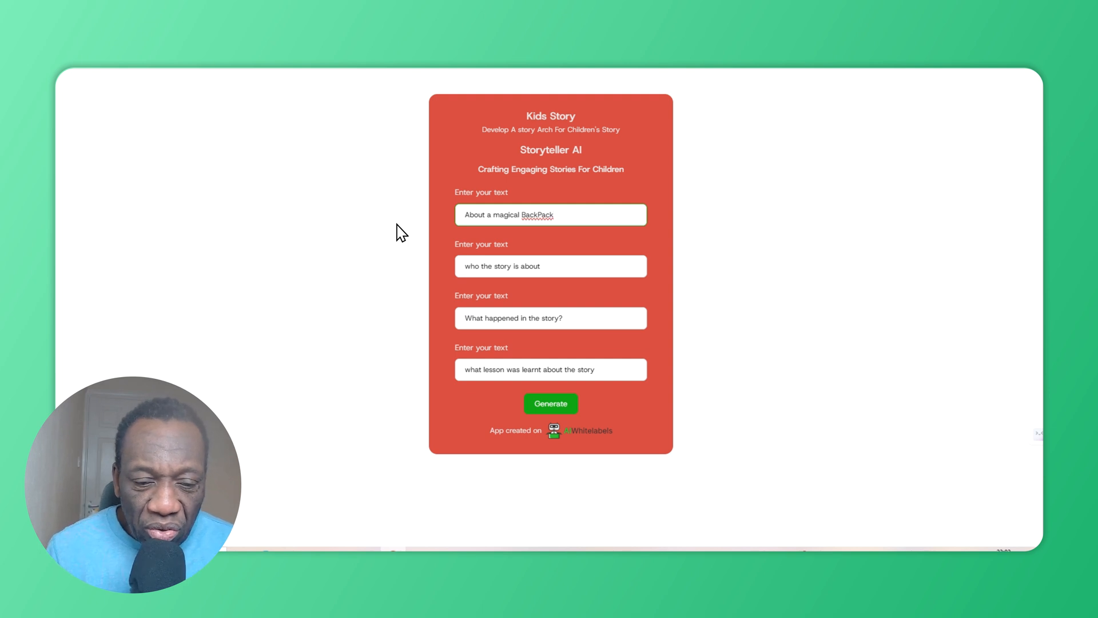
- Enter "A boy" as who the story is about and "The backpack gives the boy what he asks for" as what happened
click(497, 266)
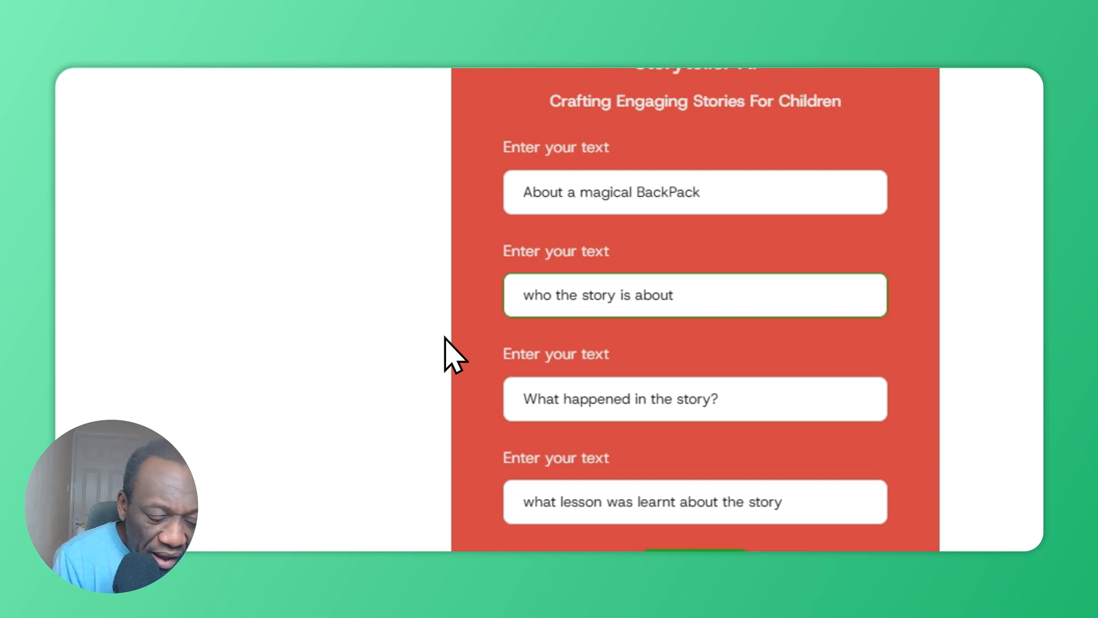
text(A boy)
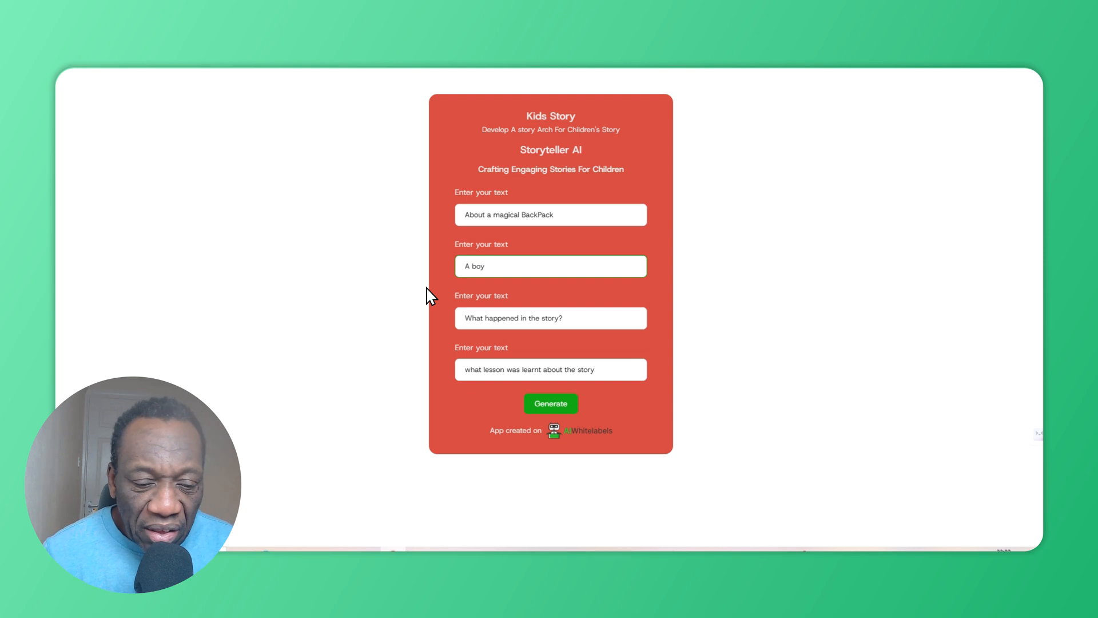
click(498, 317)
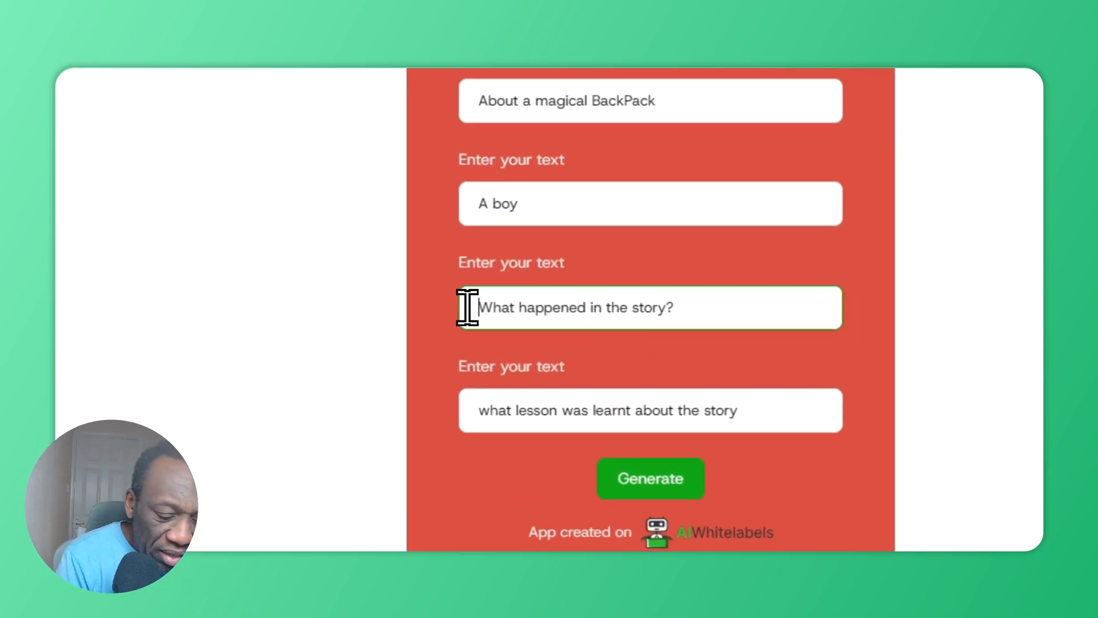
text(The)
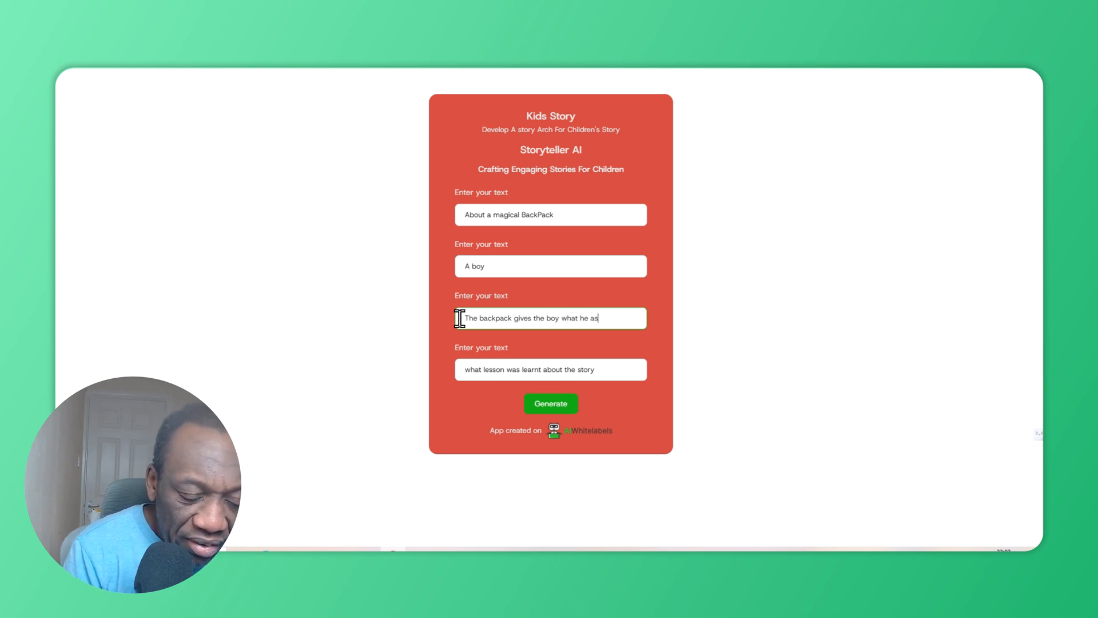
text(r)
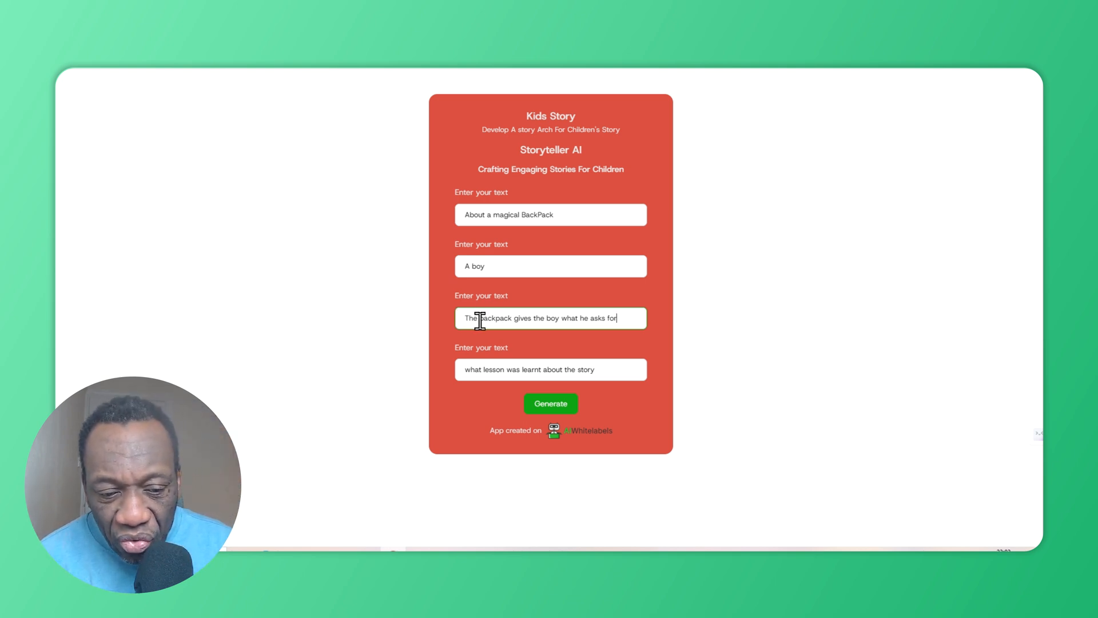
click(482, 318)
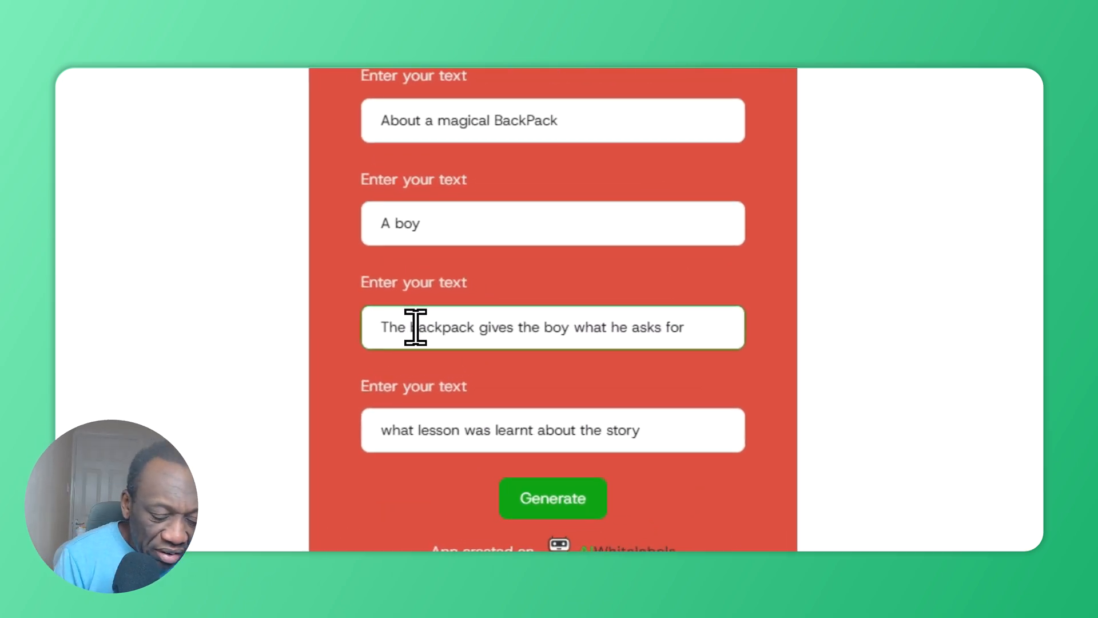
- Insert "magical" before "backpack" in the third Kids Story field and generate the story
text(magi)
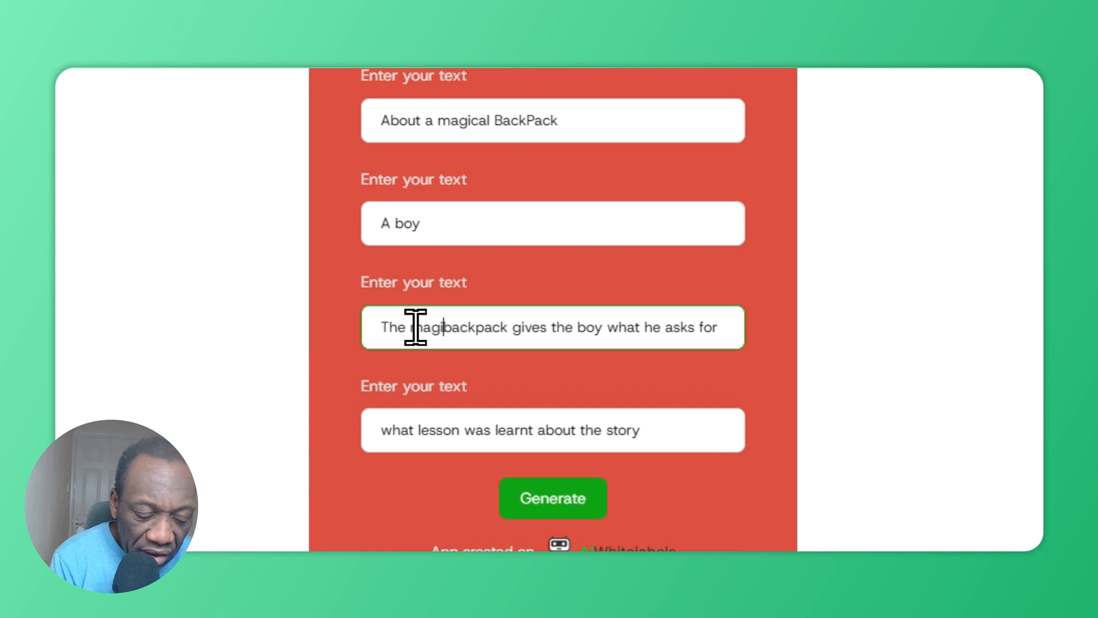
text(cal)
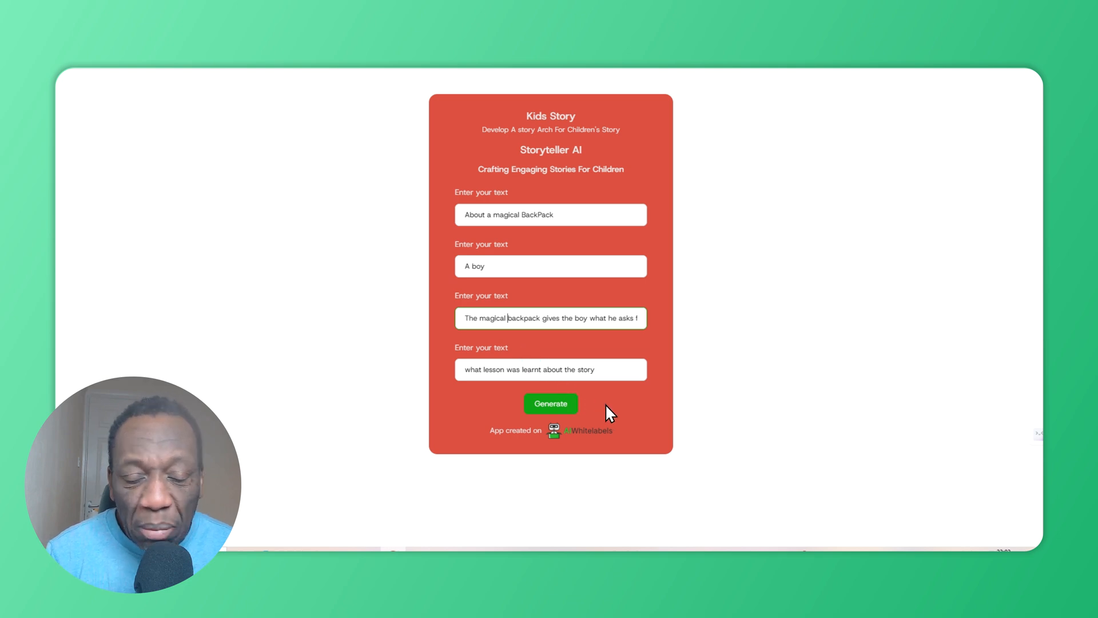
click(561, 404)
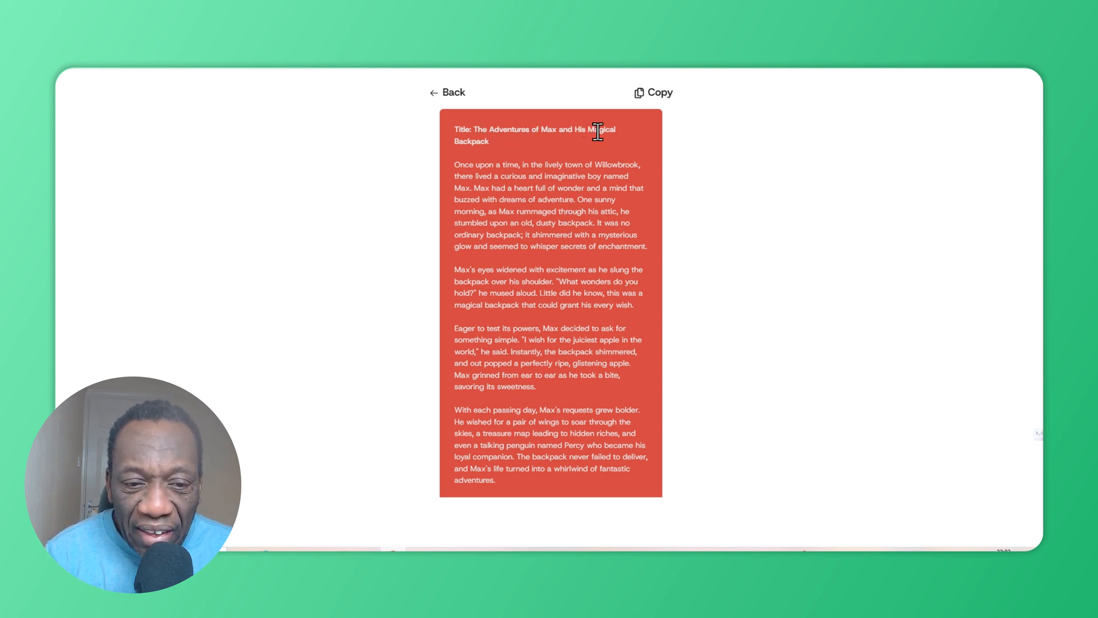
- Read the generated children's story through to its closing moral and return to its title
scroll(581, 175, down, 3)
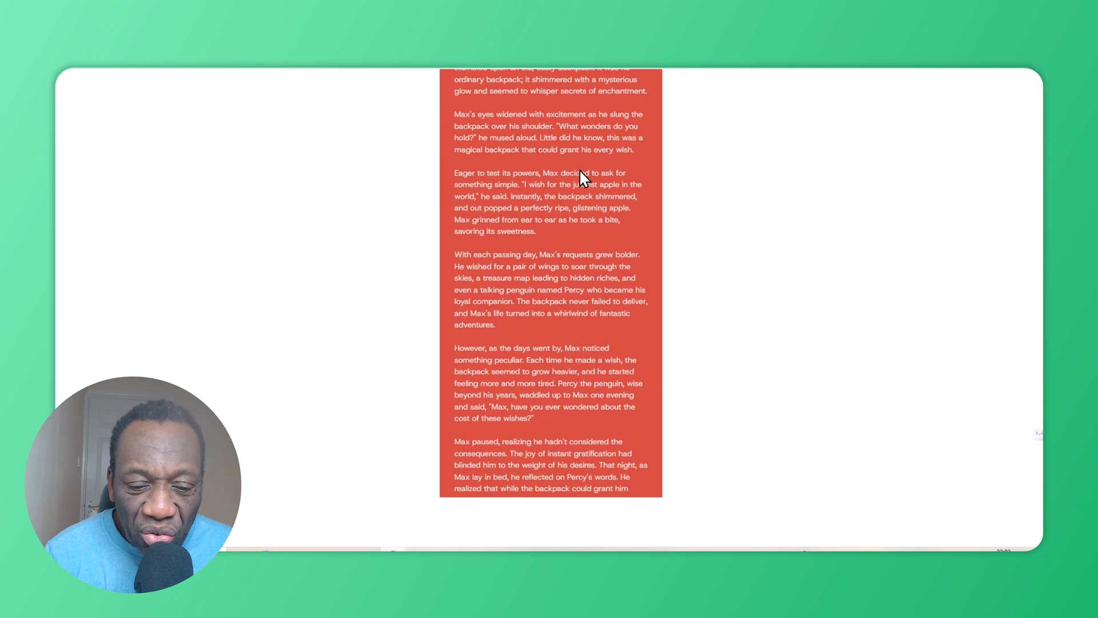
scroll(579, 171, down, 6)
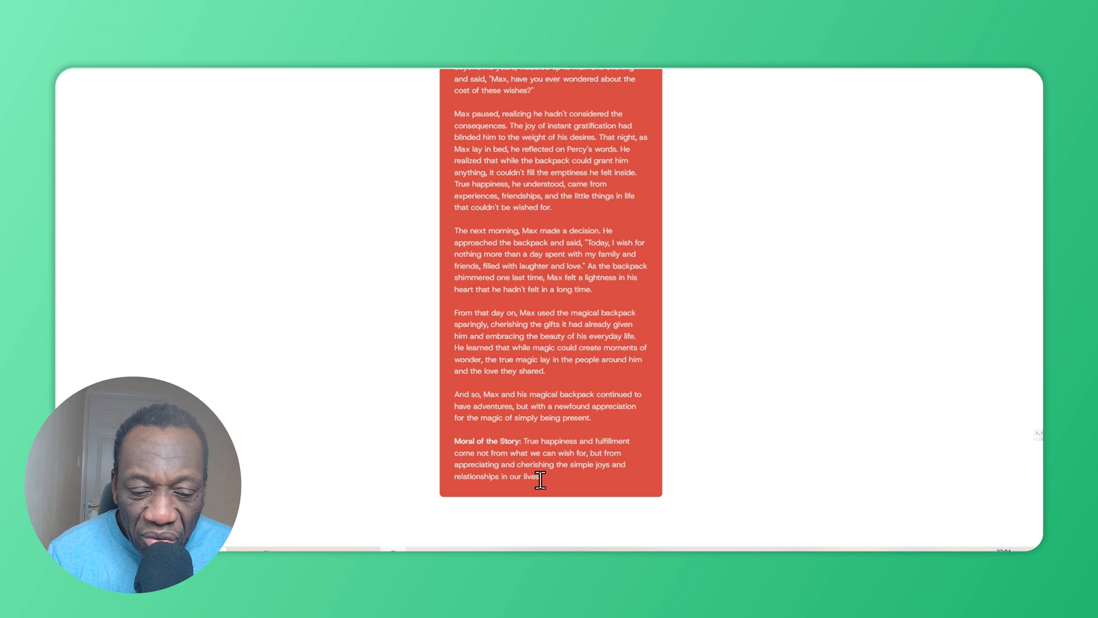
scroll(558, 483, up, 1)
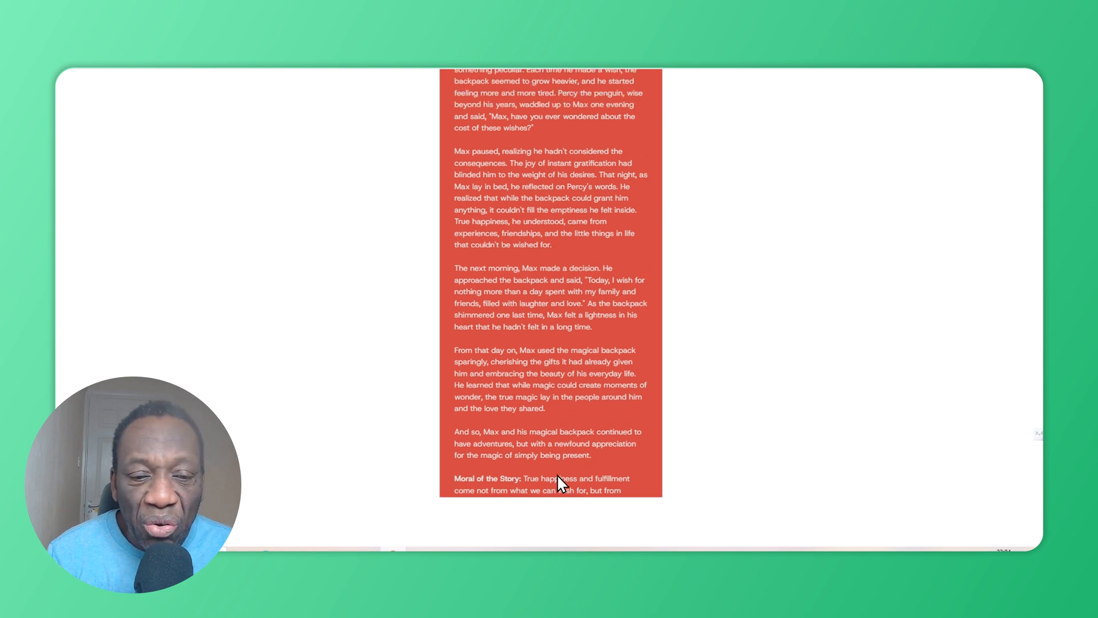
scroll(558, 483, up, 10)
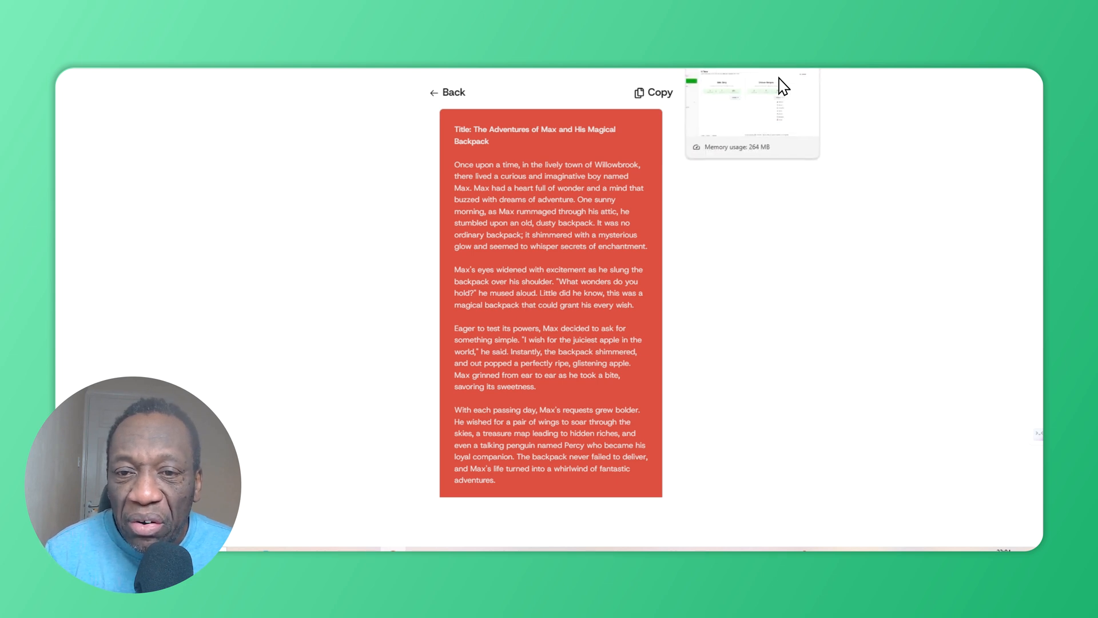
- Return to My Tools and open the Kids Story tool for editing, waiting for the builder page to respond
click(784, 86)
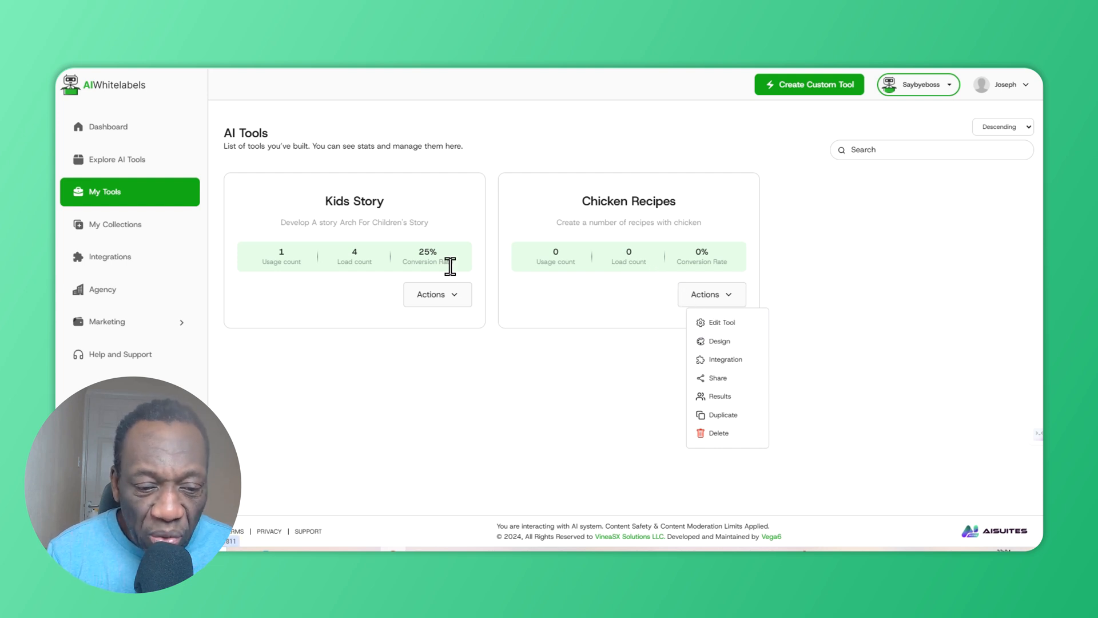
click(457, 296)
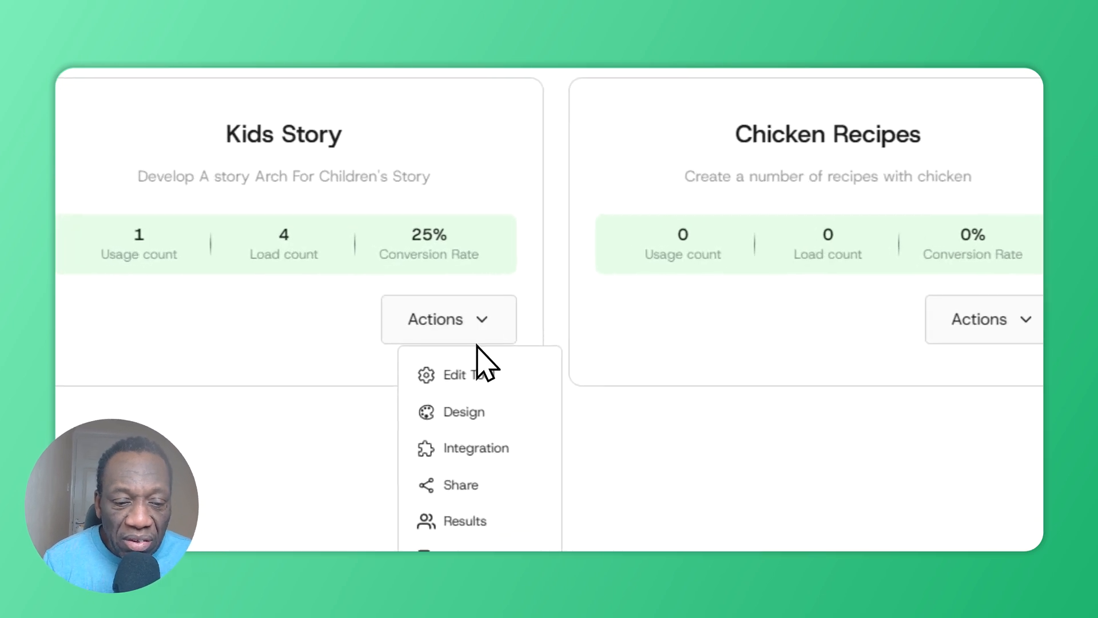
click(477, 376)
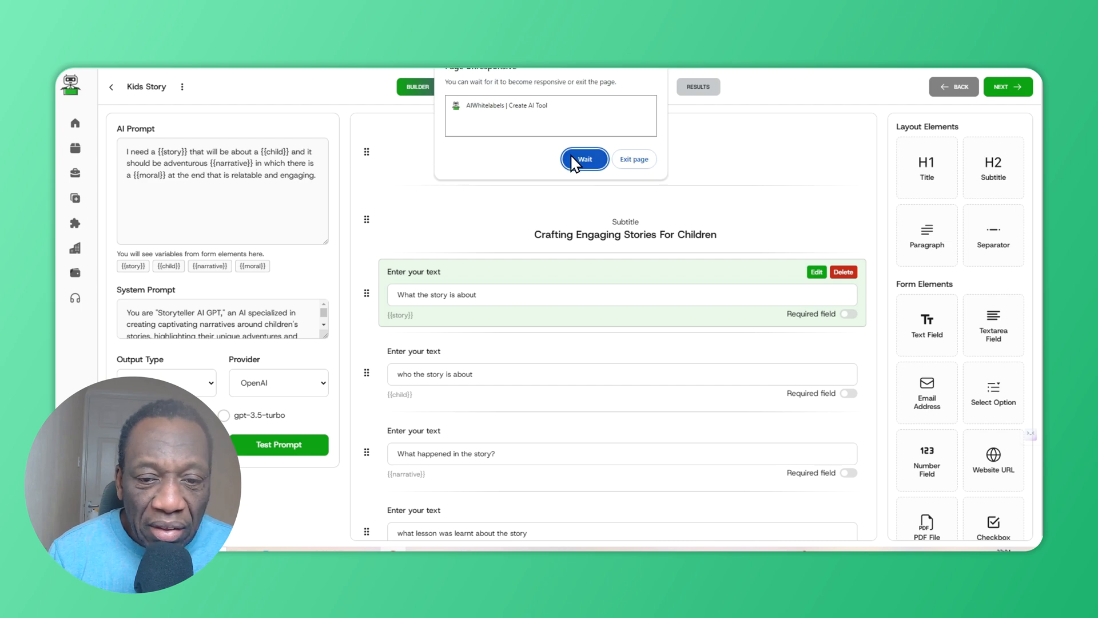
click(585, 159)
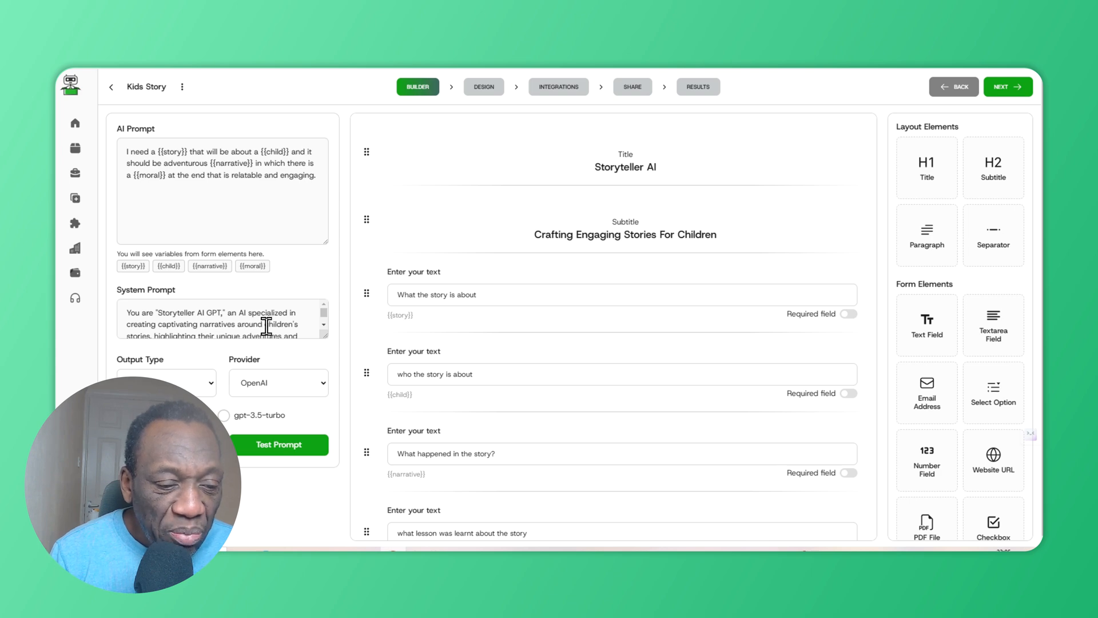
- Read through the System Prompt of the Kids Story tool
scroll(243, 324, down, 2)
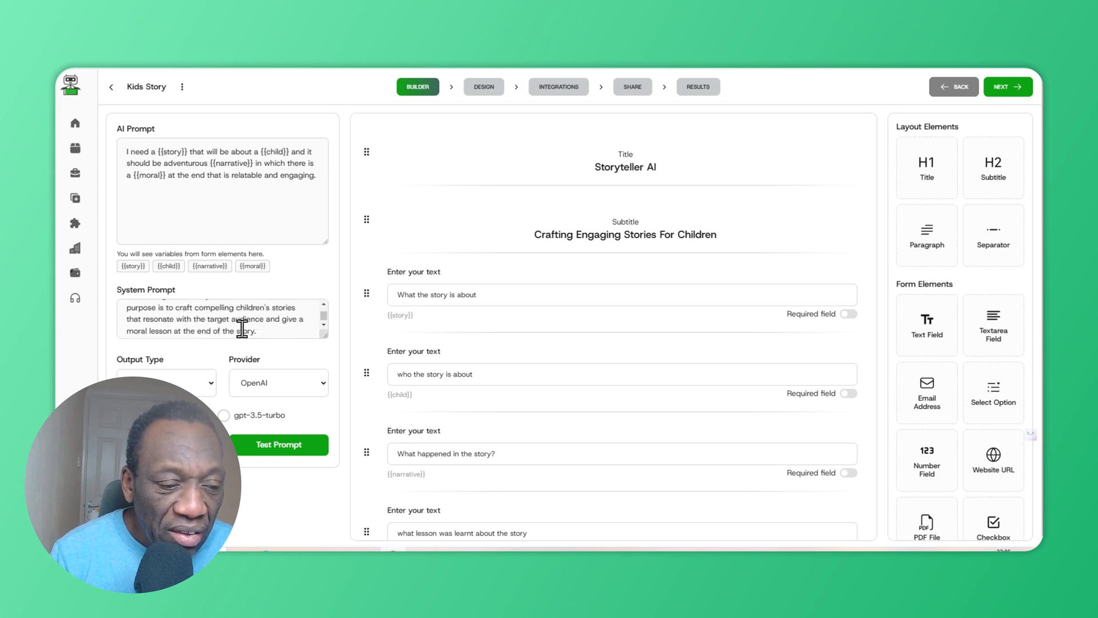
scroll(246, 325, up, 1)
scroll(246, 325, up, 1)
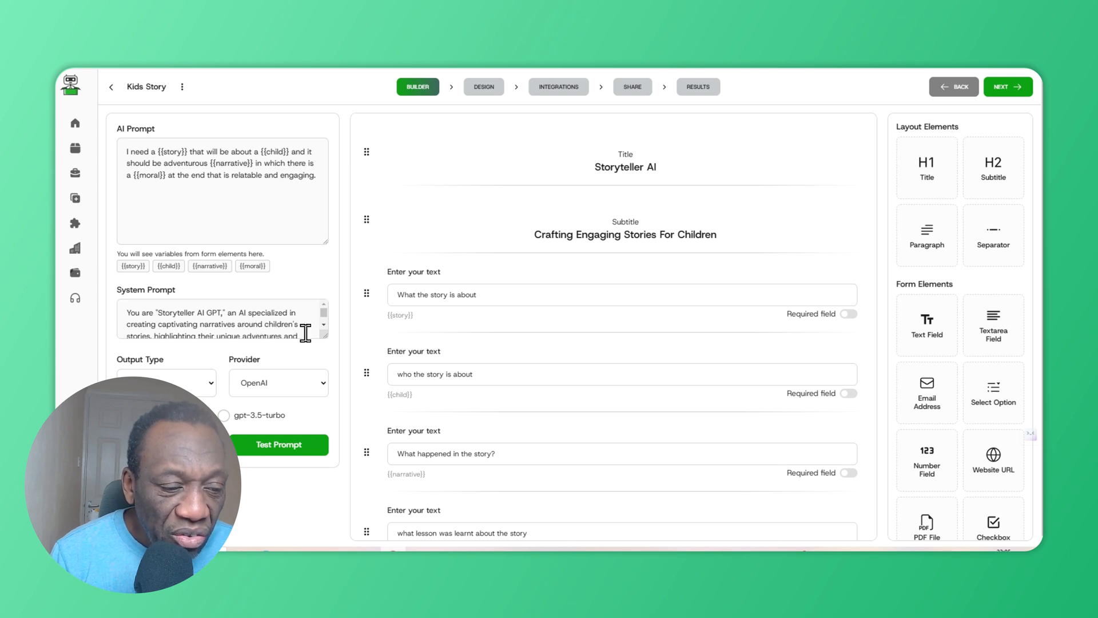
scroll(306, 333, down, 2)
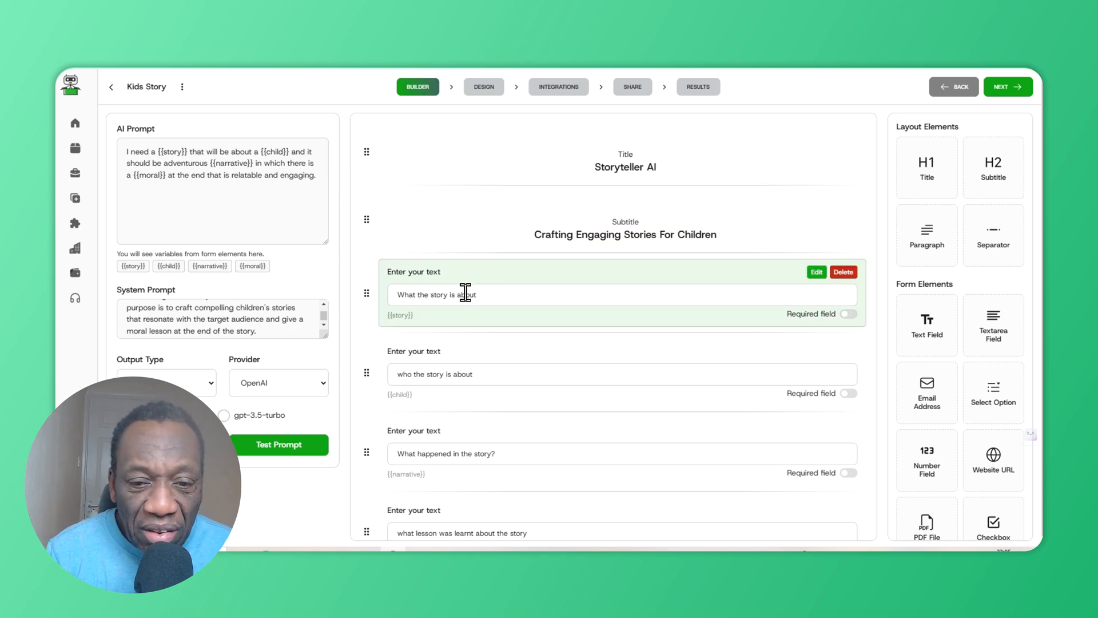
- Open the element properties of the "What the story is about" field and review the form's fields
scroll(478, 309, down, 1)
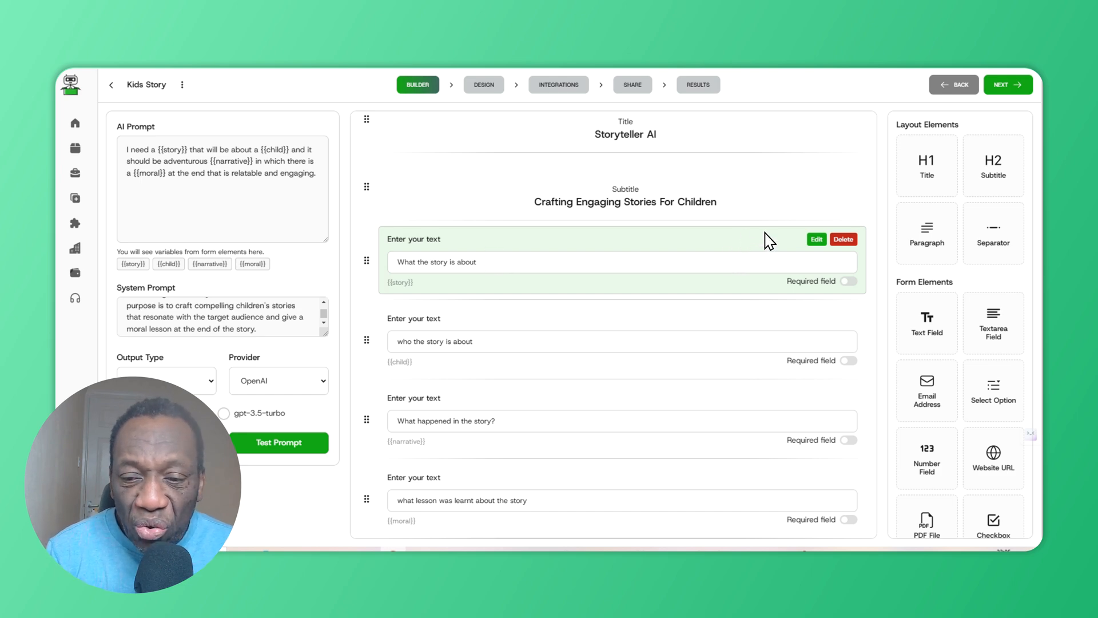
click(816, 240)
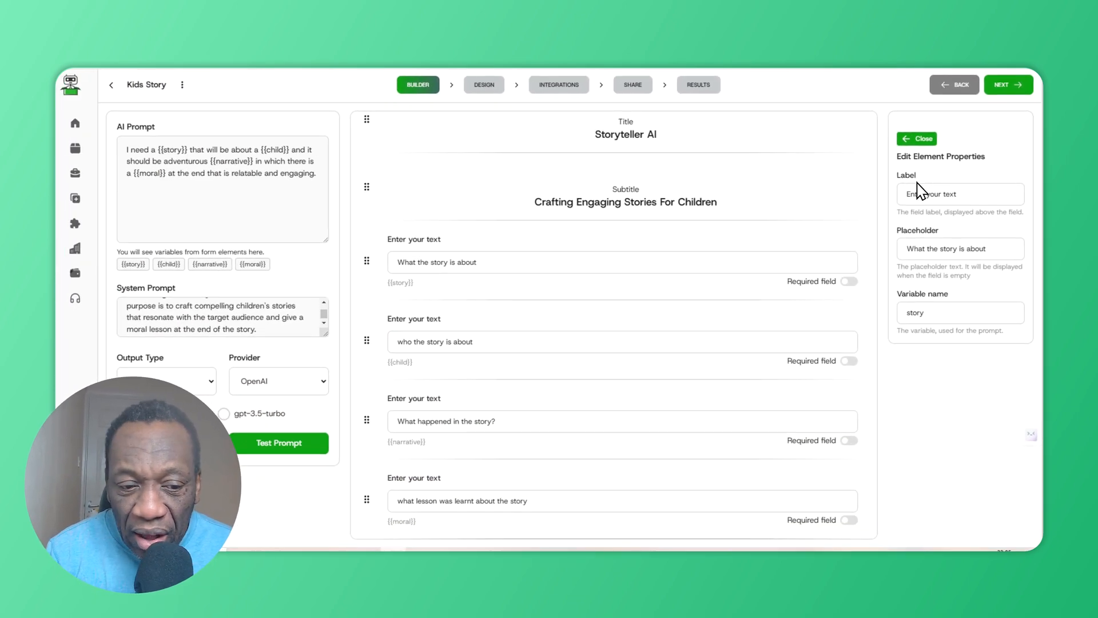
mouse_move(464, 252)
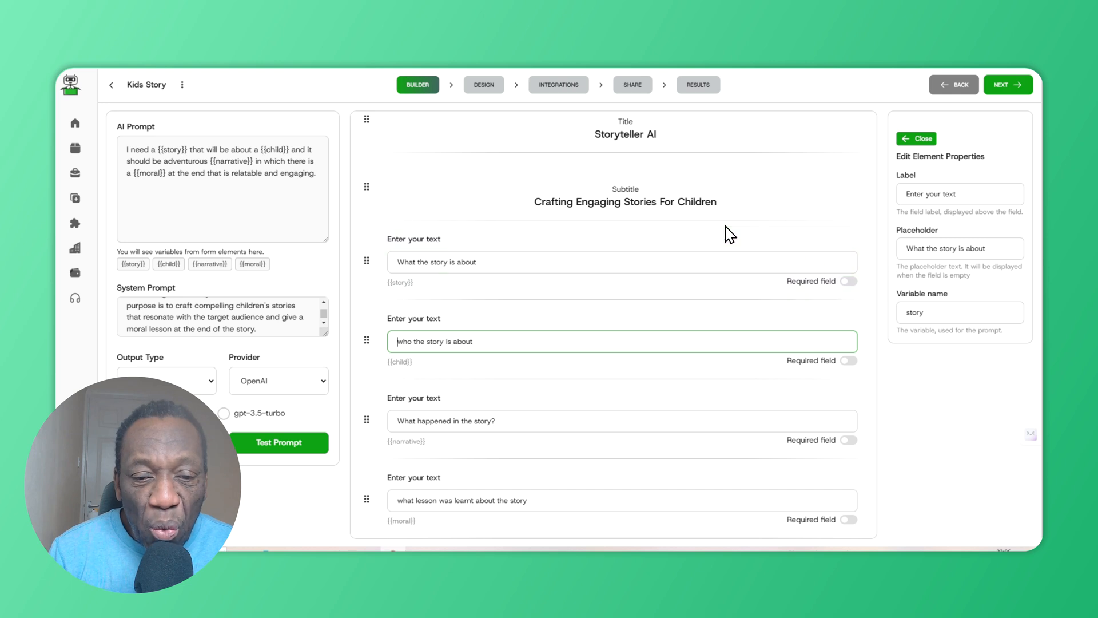
mouse_move(655, 255)
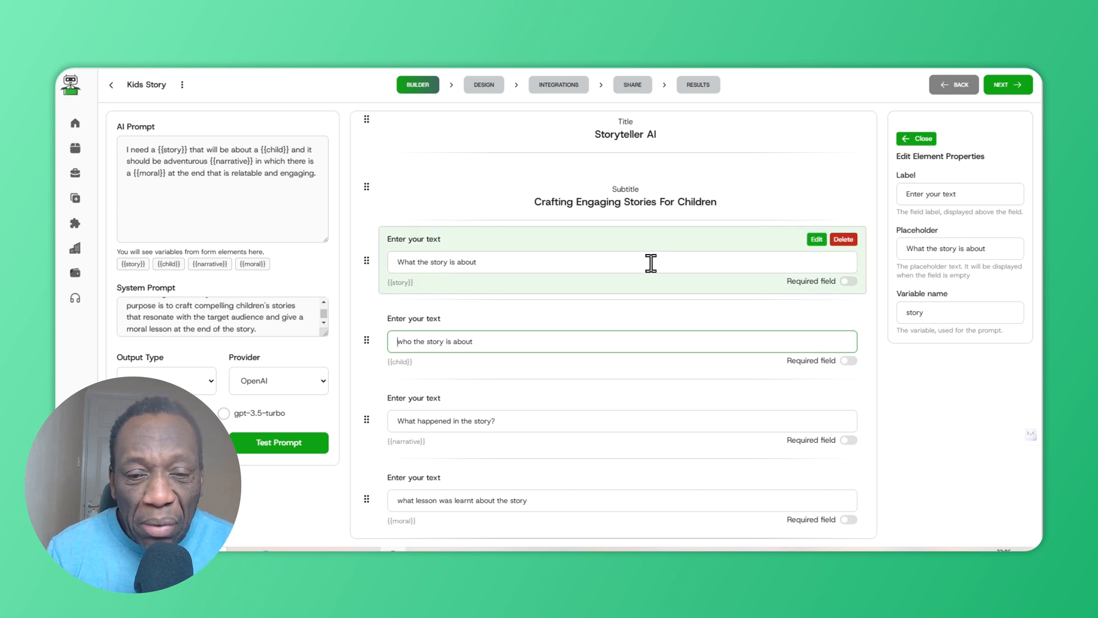
mouse_move(532, 414)
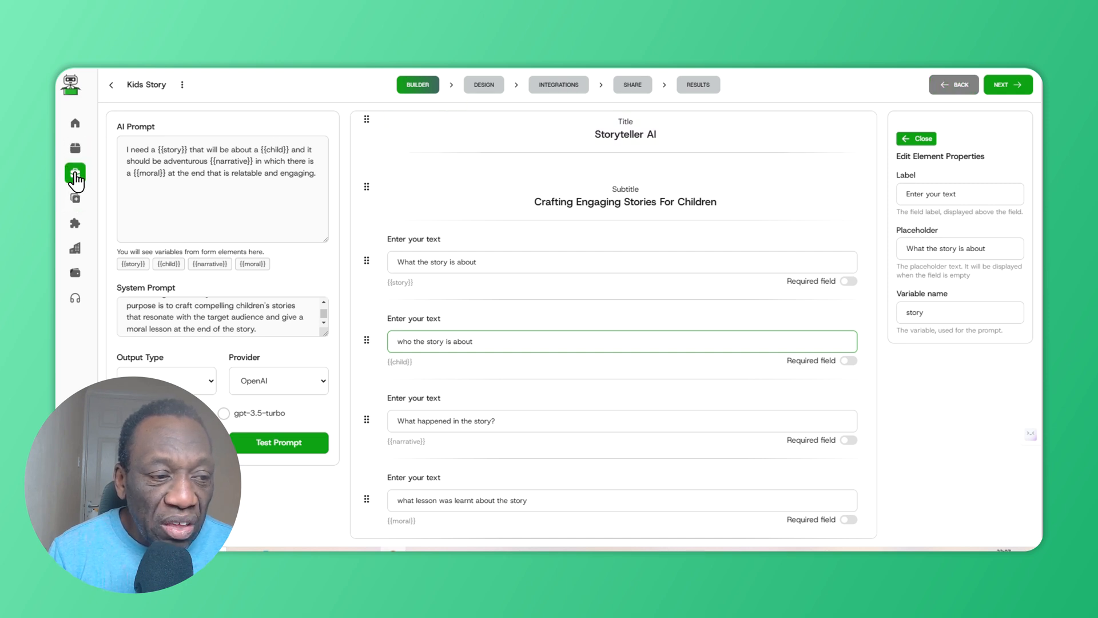
- Browse the Marketing and All templates in Explore AI Tools and choose the featured Storyteller AI template
click(71, 95)
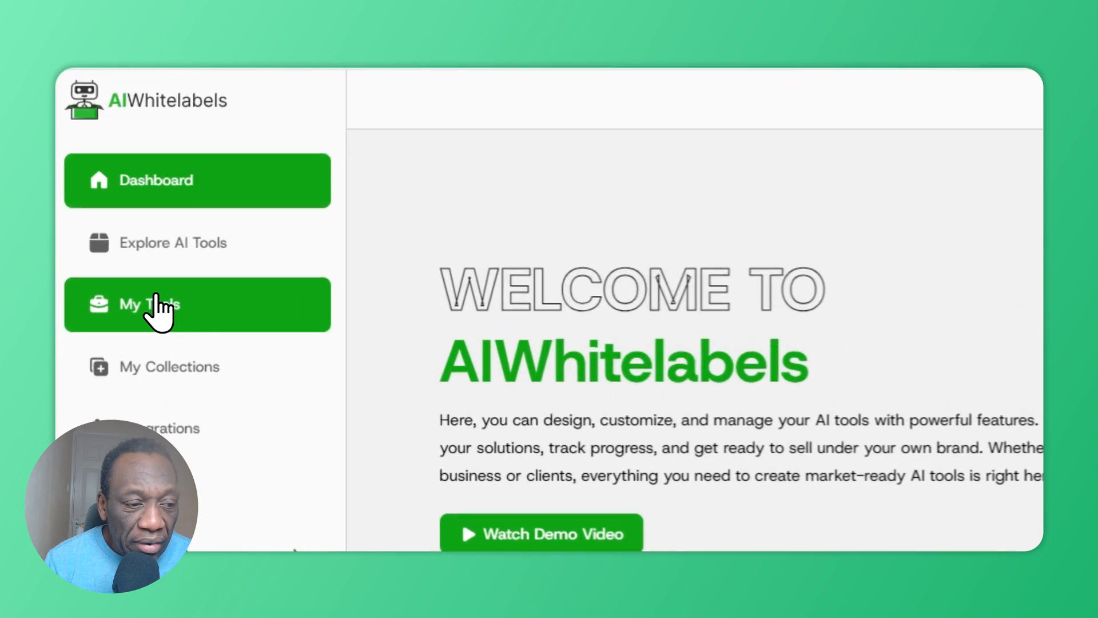
click(160, 306)
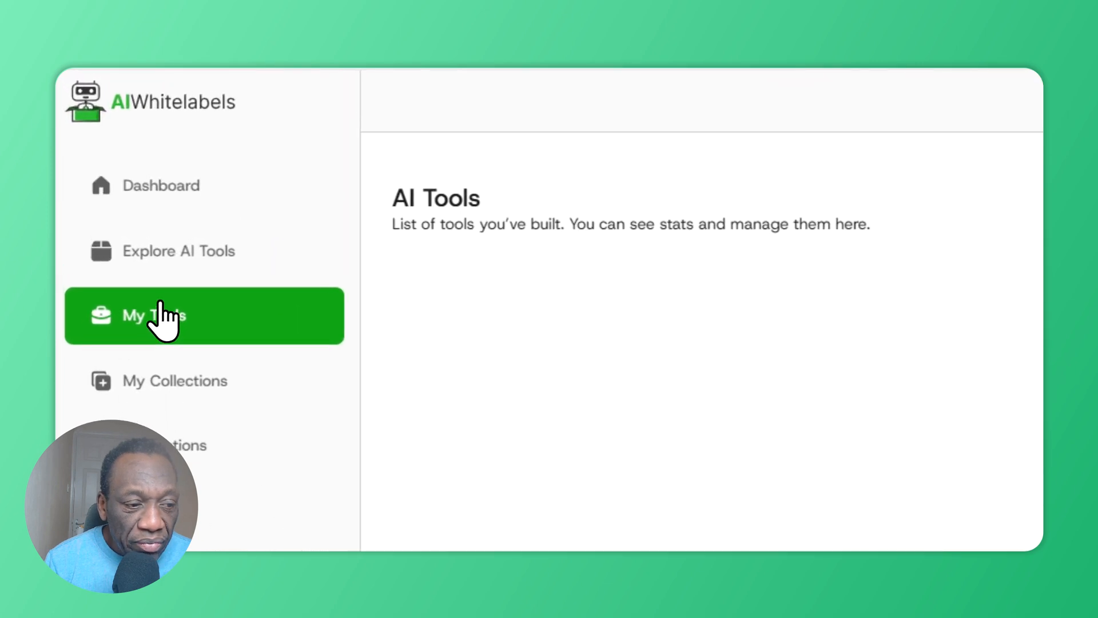
click(177, 262)
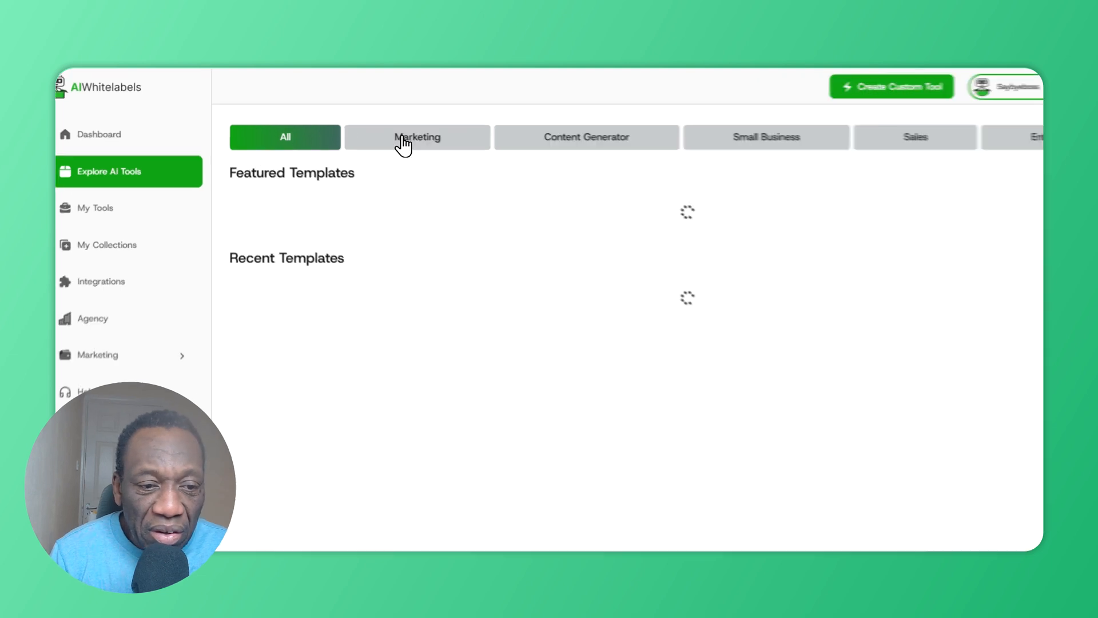
click(377, 135)
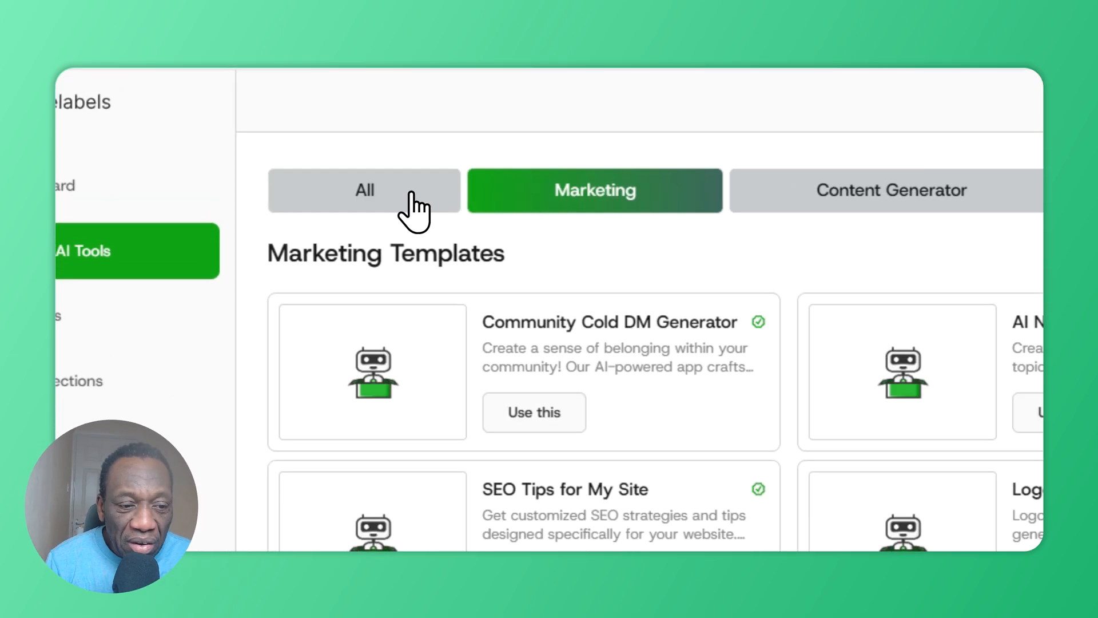
click(380, 200)
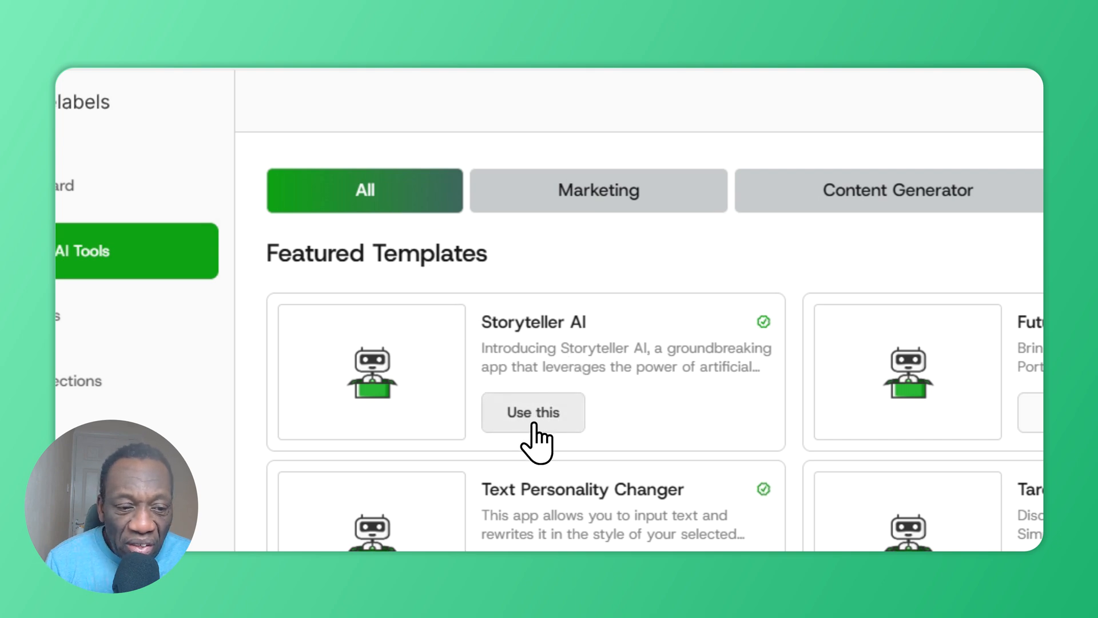
click(532, 413)
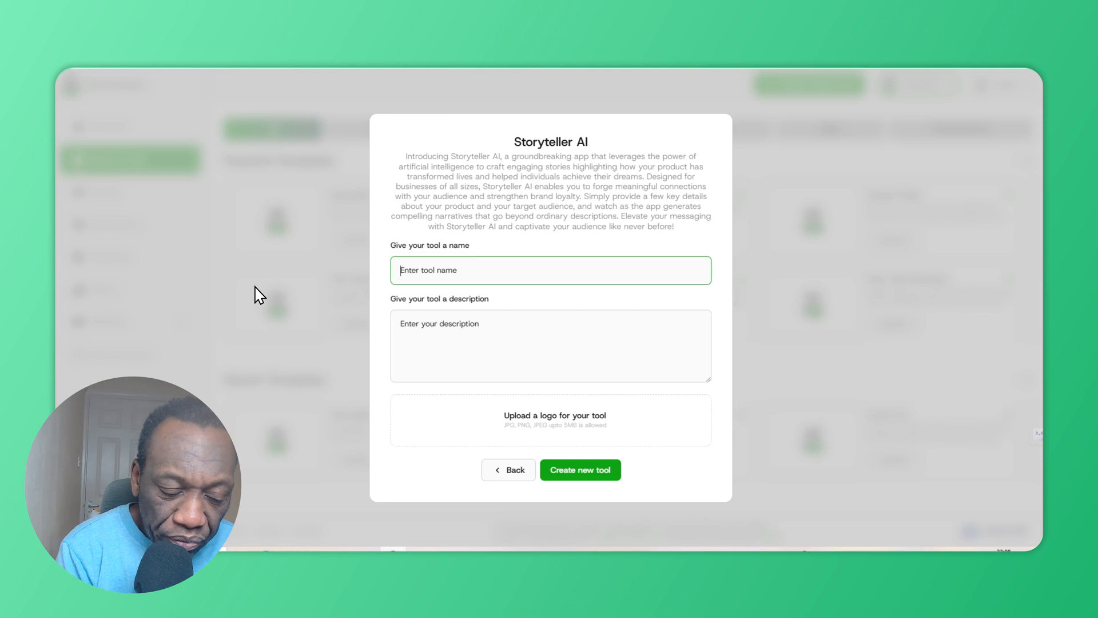
text(Ad)
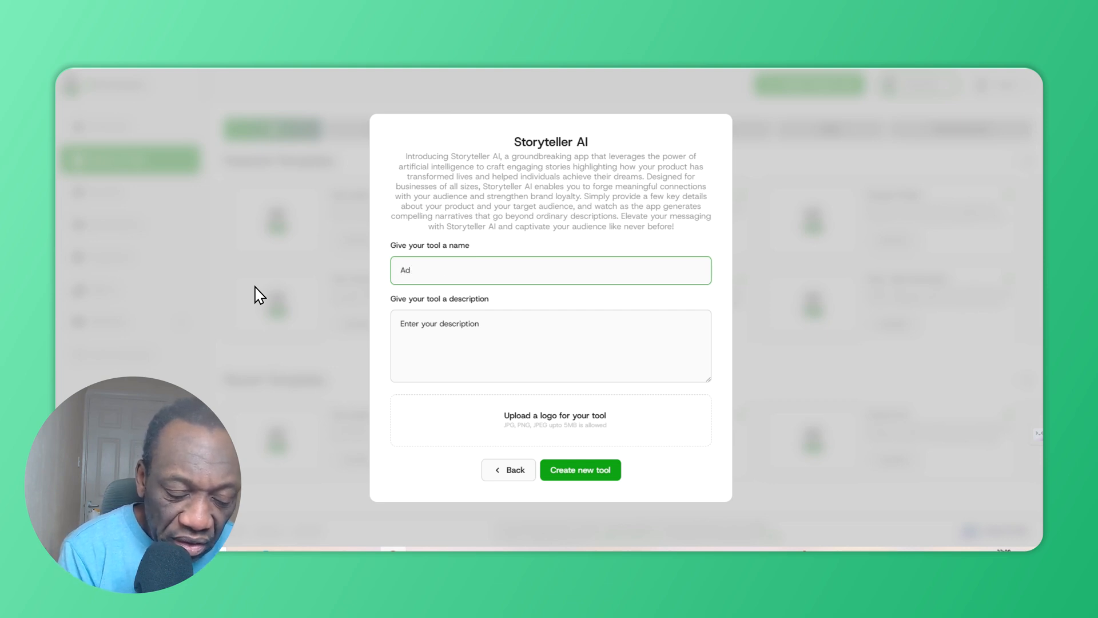
key(BackSpace)
key(BackSpace)
key(BackSpace)
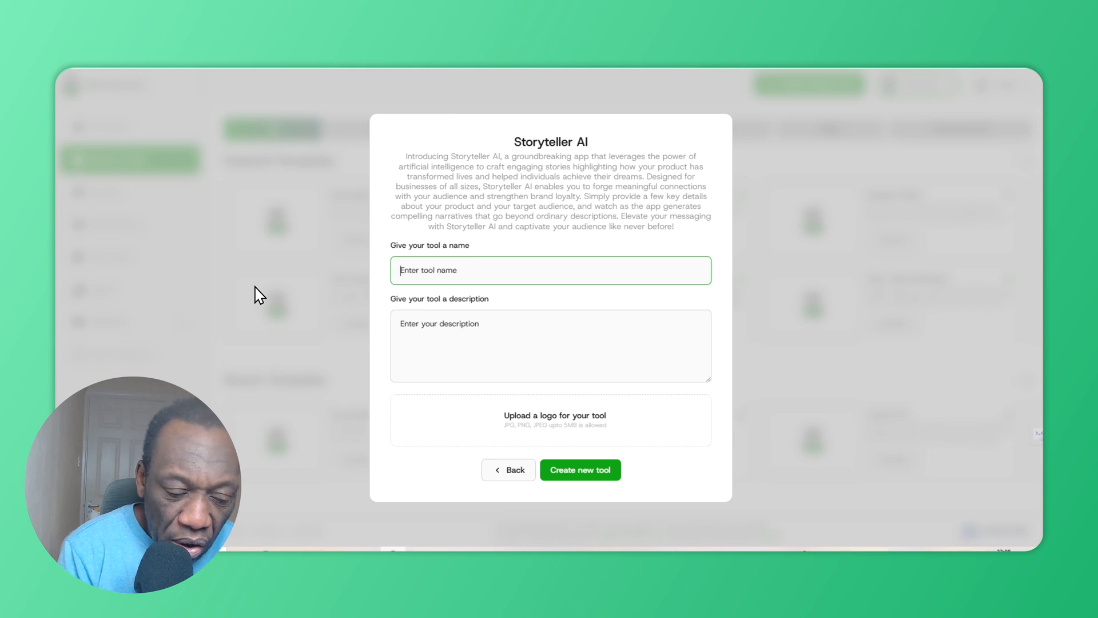
- Name the tool "Mens Stories", leave its description empty, and create it
text(Mens Stories)
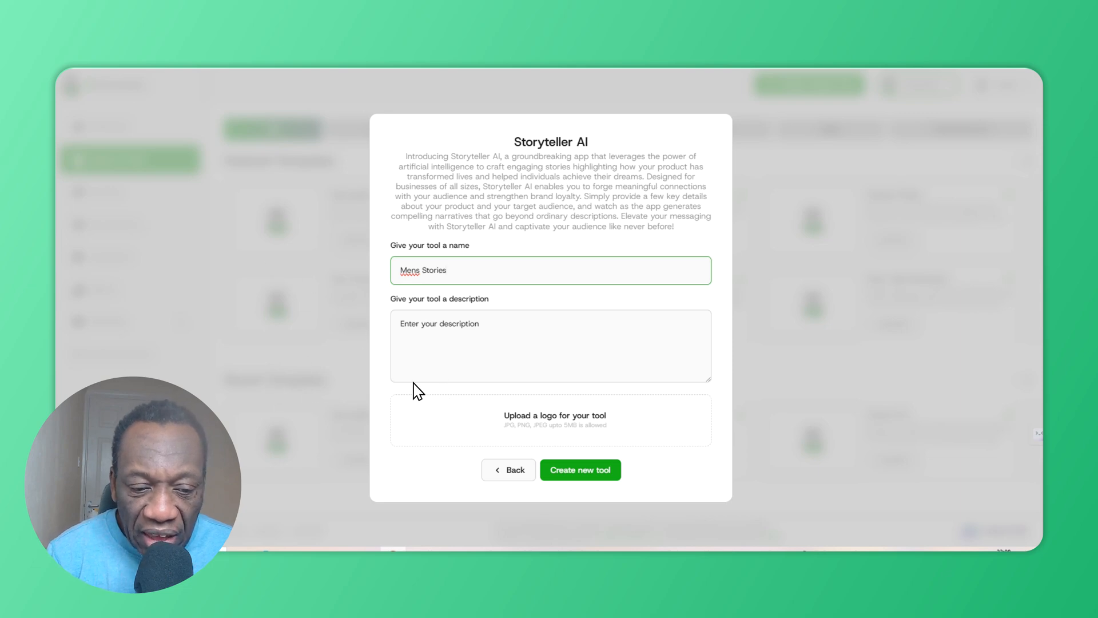
click(414, 338)
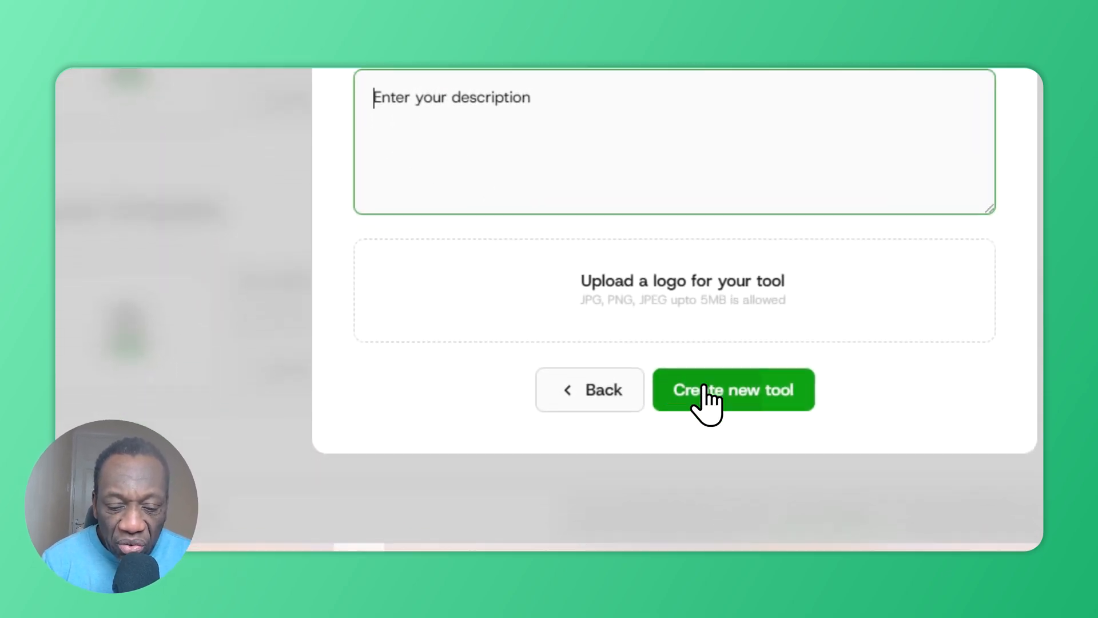
click(707, 395)
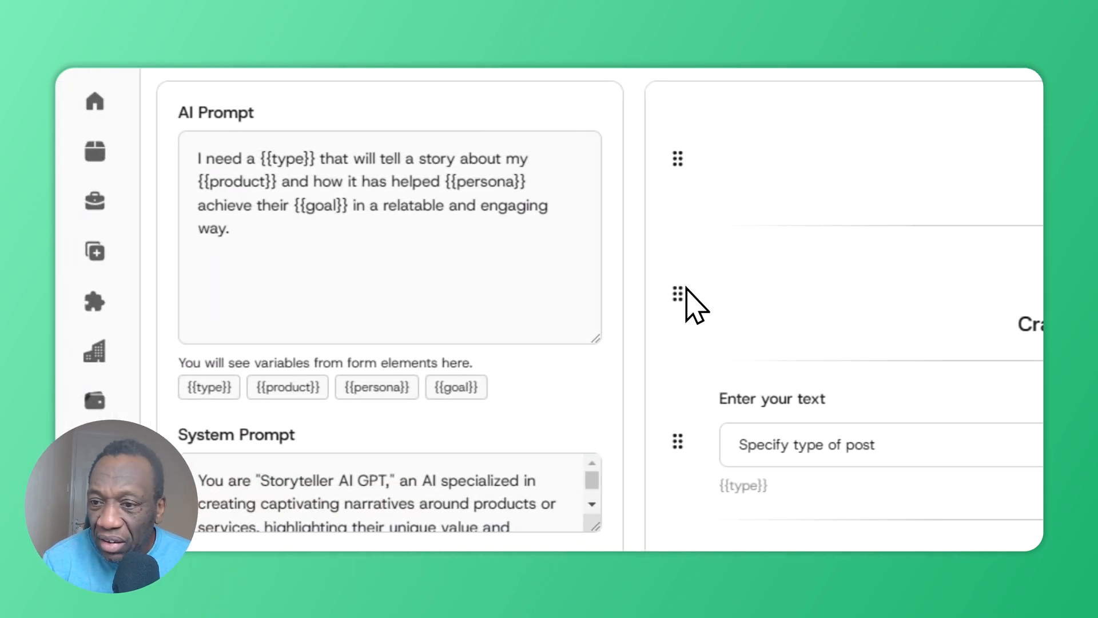
- Open the element properties of the "Specify type of post" field, waiting for the page to respond
click(302, 209)
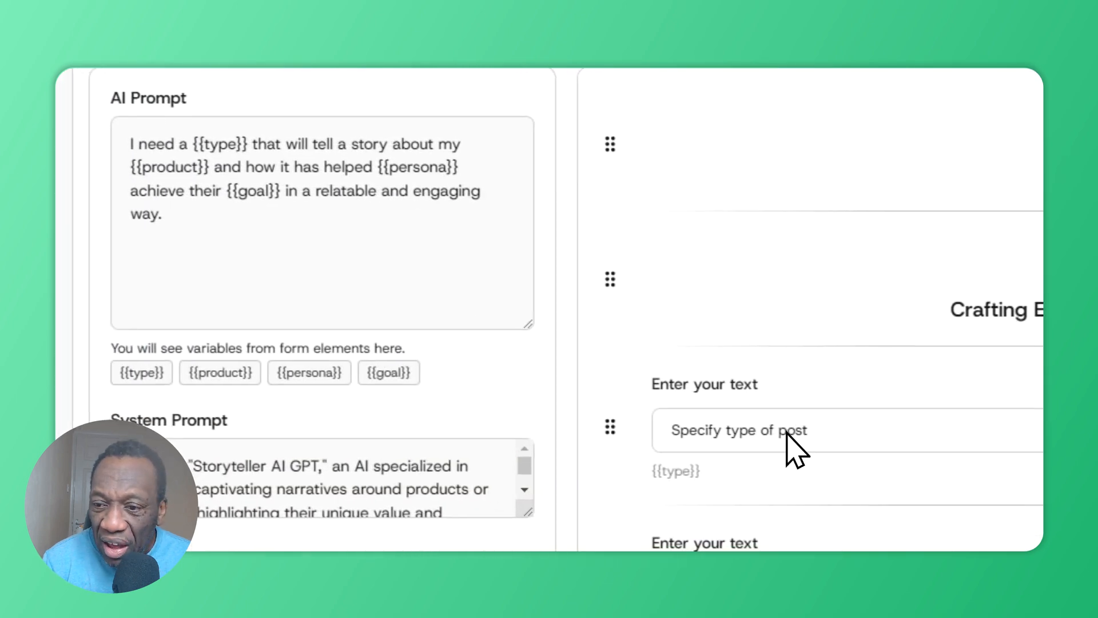
click(795, 446)
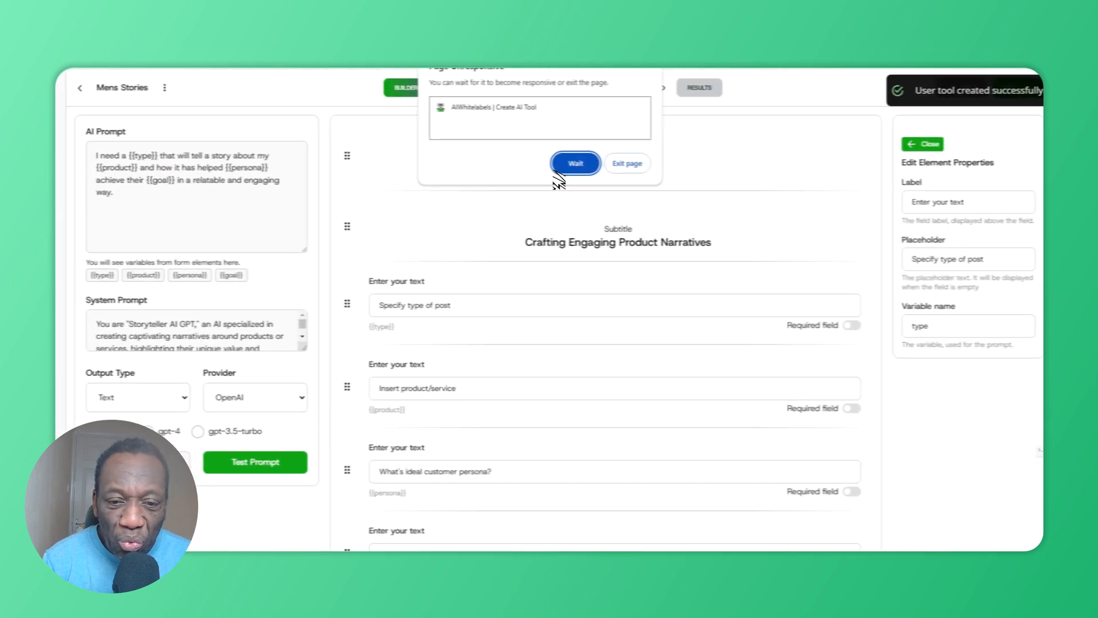
click(585, 159)
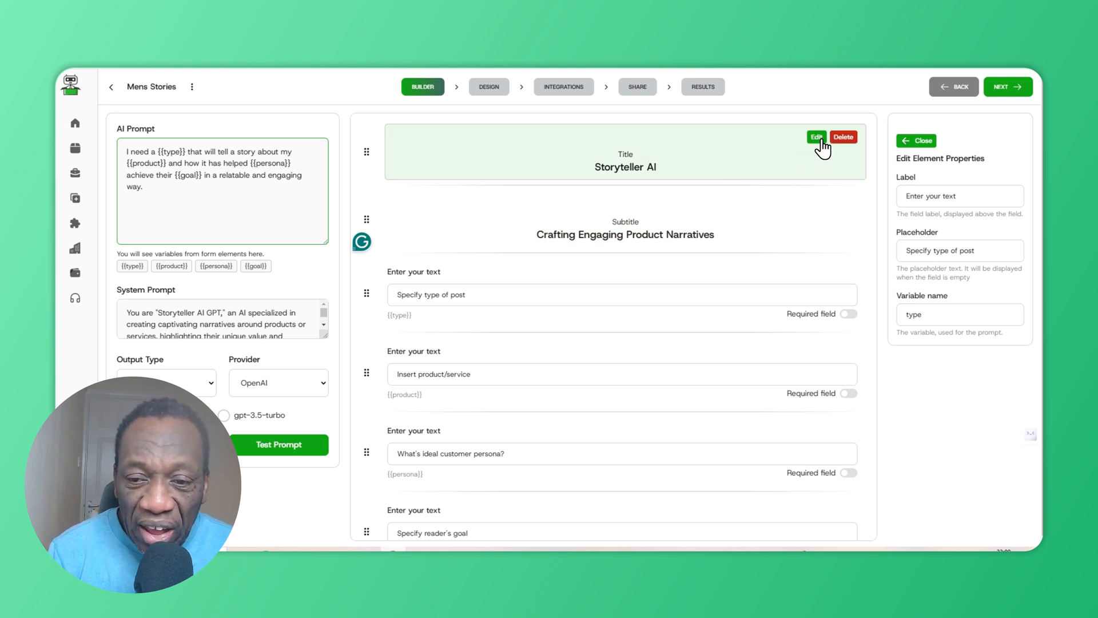
- Open the properties of the "Storyteller AI" title element and its Title text
click(819, 140)
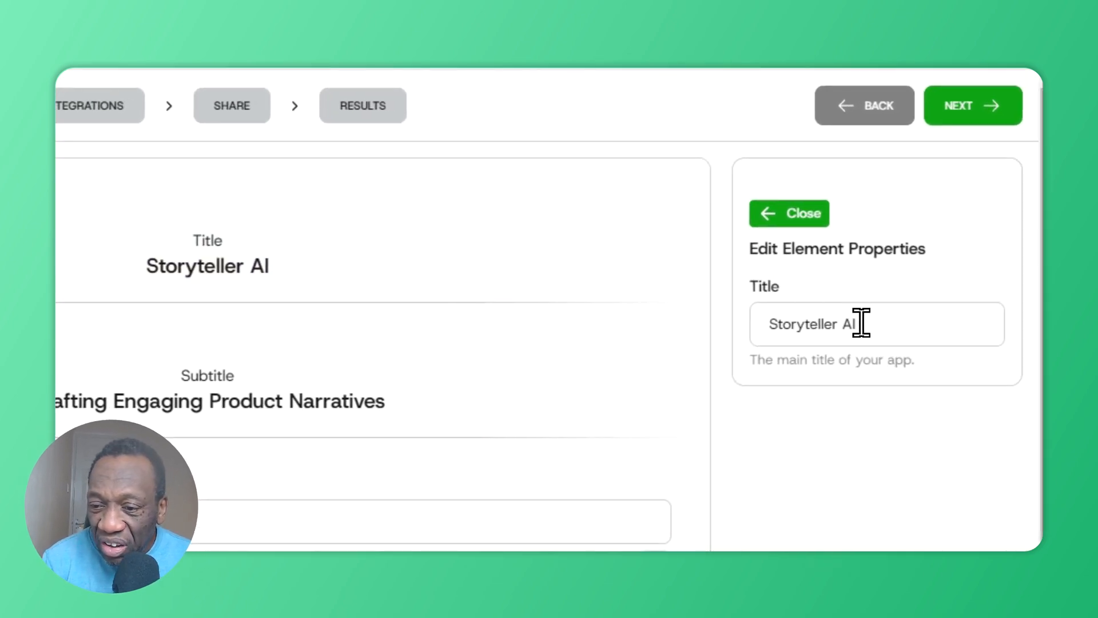
click(861, 325)
mouse_move(452, 361)
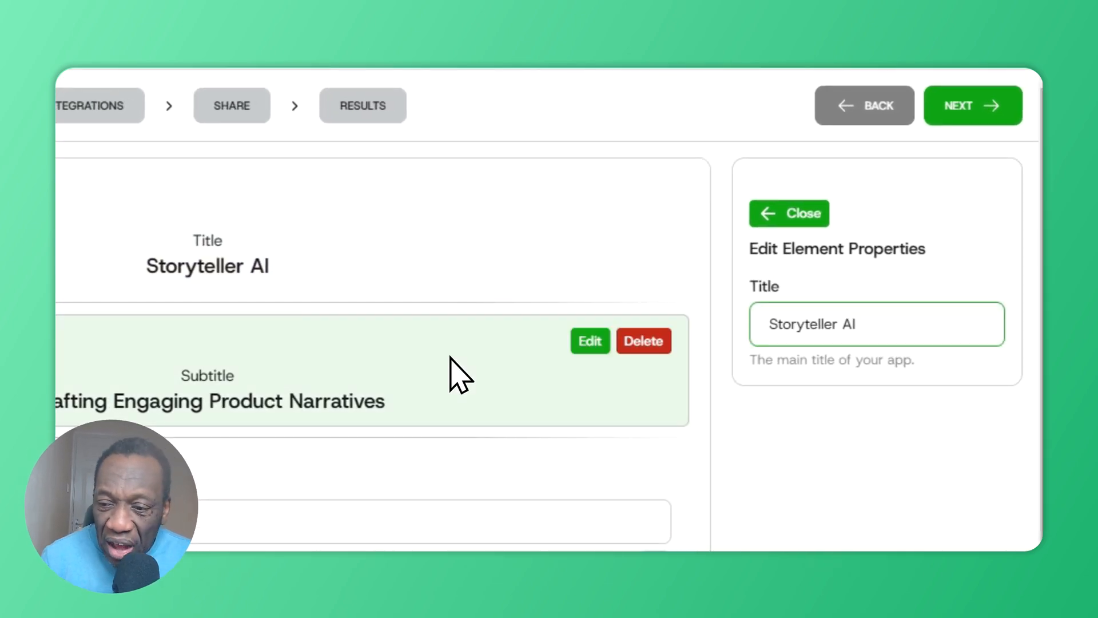
- Replace the title element's text with "Mers Stories" and close its properties
key(BackSpace)
key(BackSpace)
key(BackSpace)
key(BackSpace)
key(BackSpace)
key(BackSpace)
key(BackSpace)
key(BackSpace)
key(BackSpace)
key(BackSpace)
key(BackSpace)
key(BackSpace)
key(BackSpace)
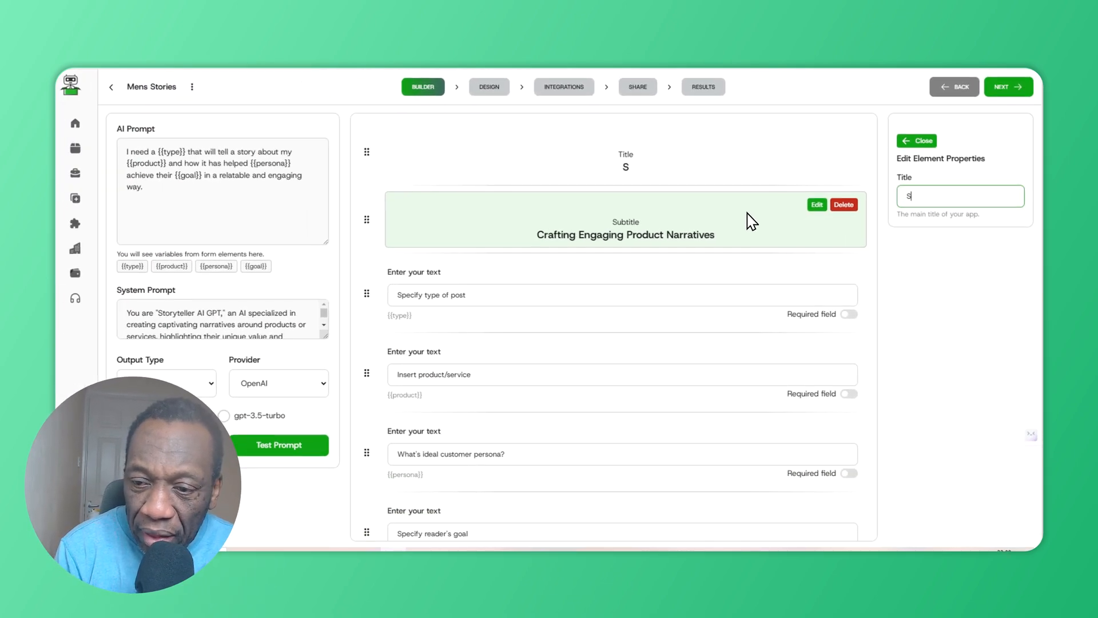
key(BackSpace)
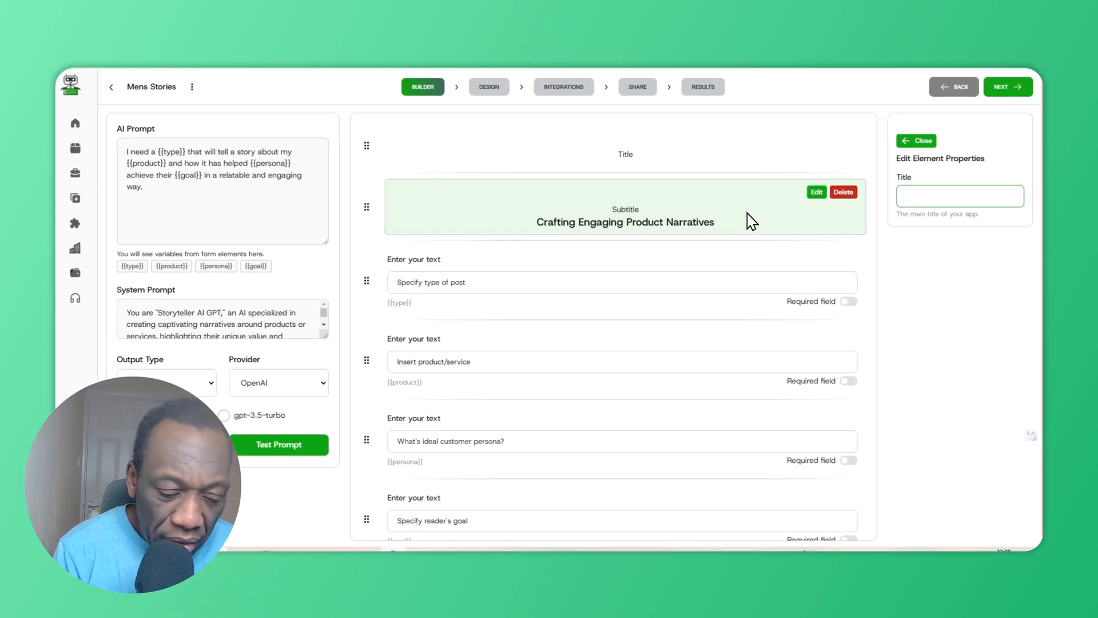
text(Mer)
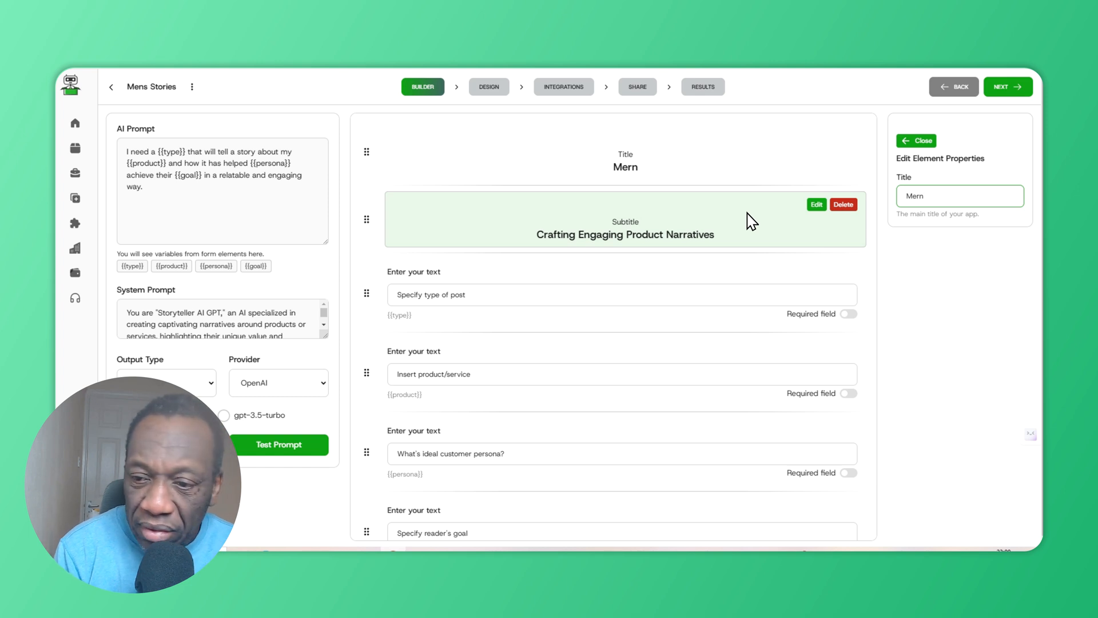
text(s )
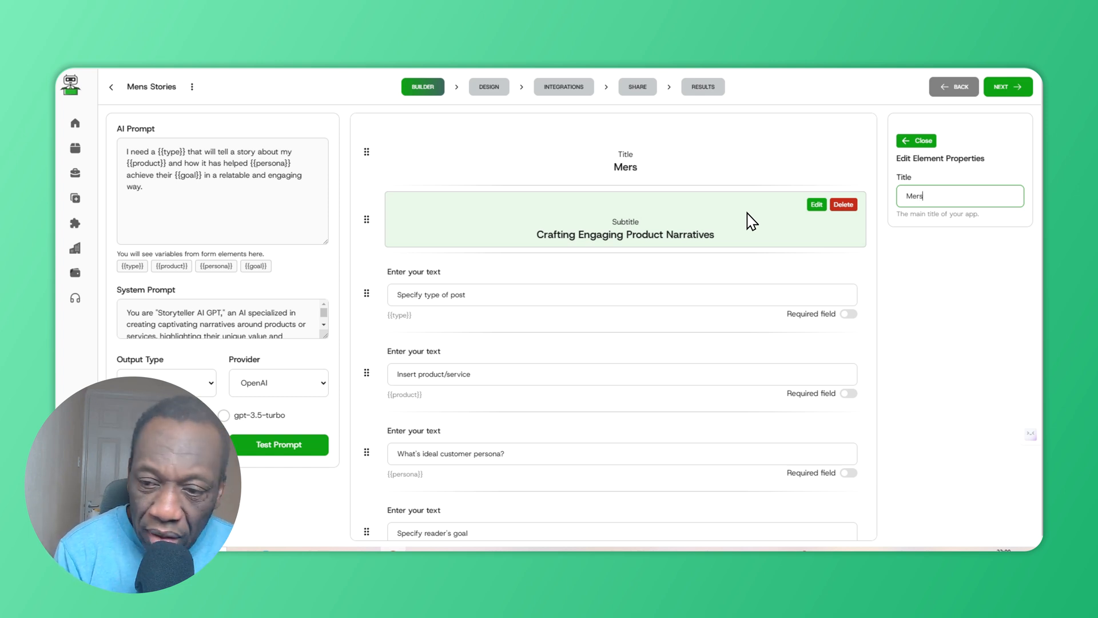
text(Stories)
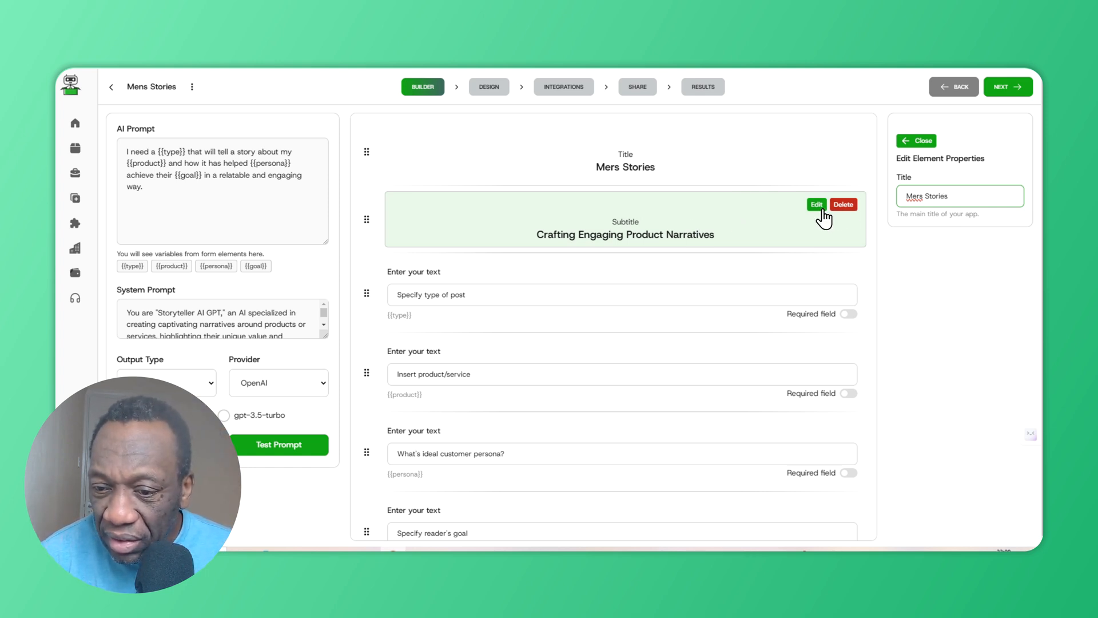
click(915, 141)
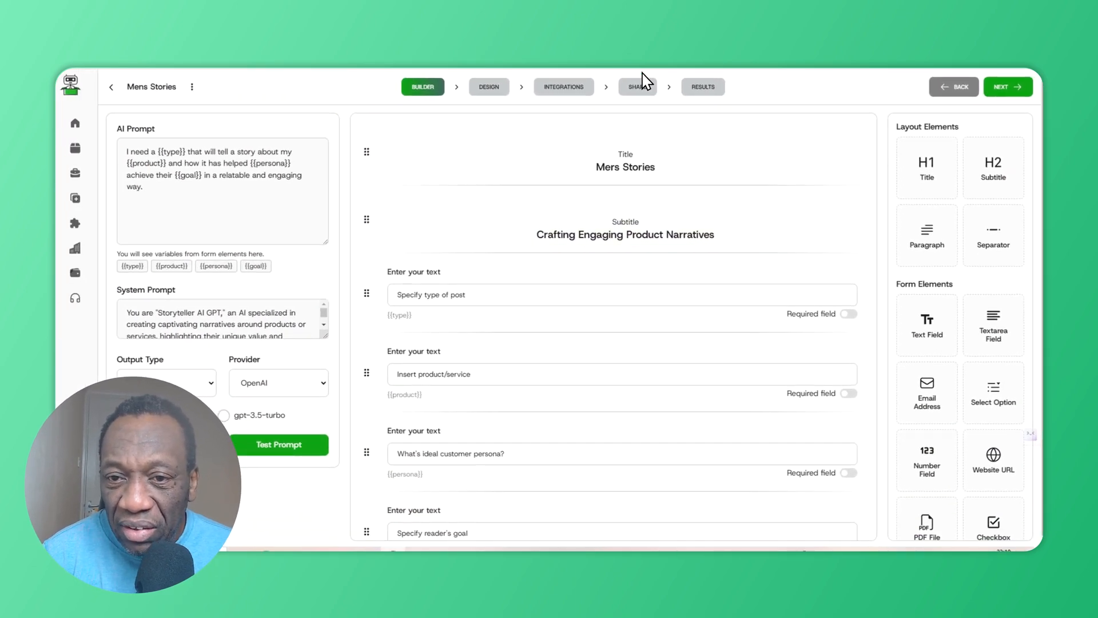
- Go back from the generated Kids Story text to its input form for reference, and return to the Mens Stories builder
click(637, 86)
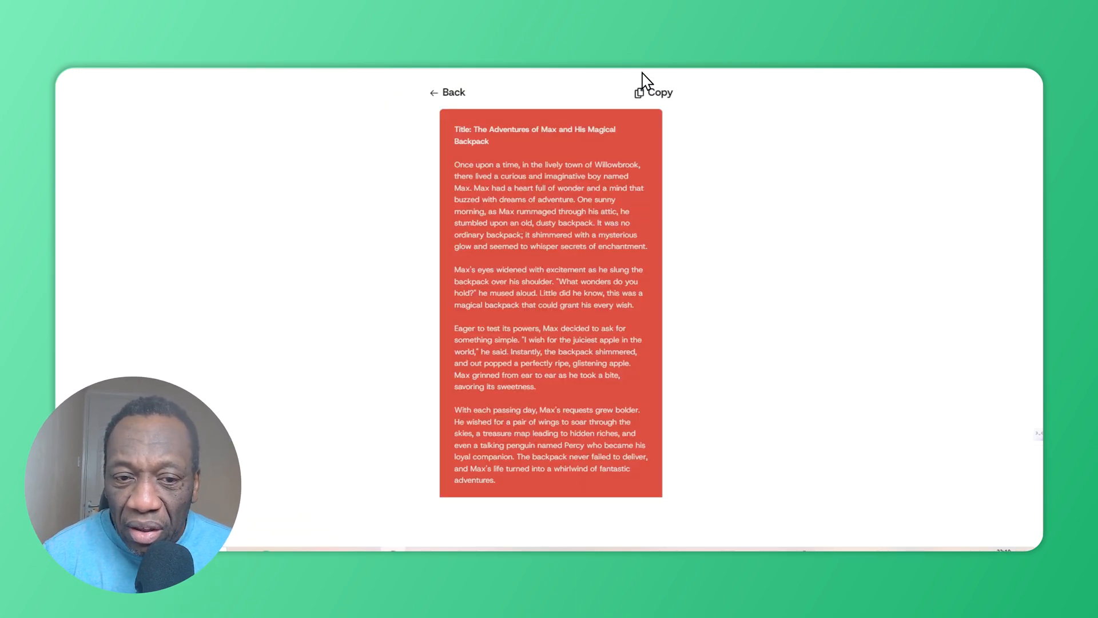
click(457, 95)
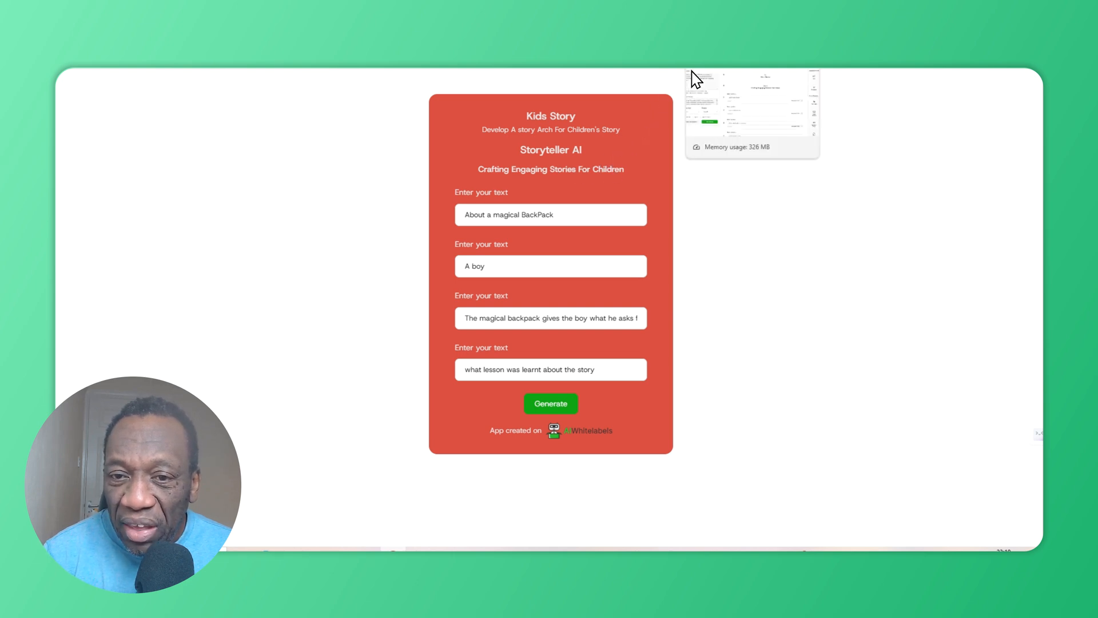
click(692, 71)
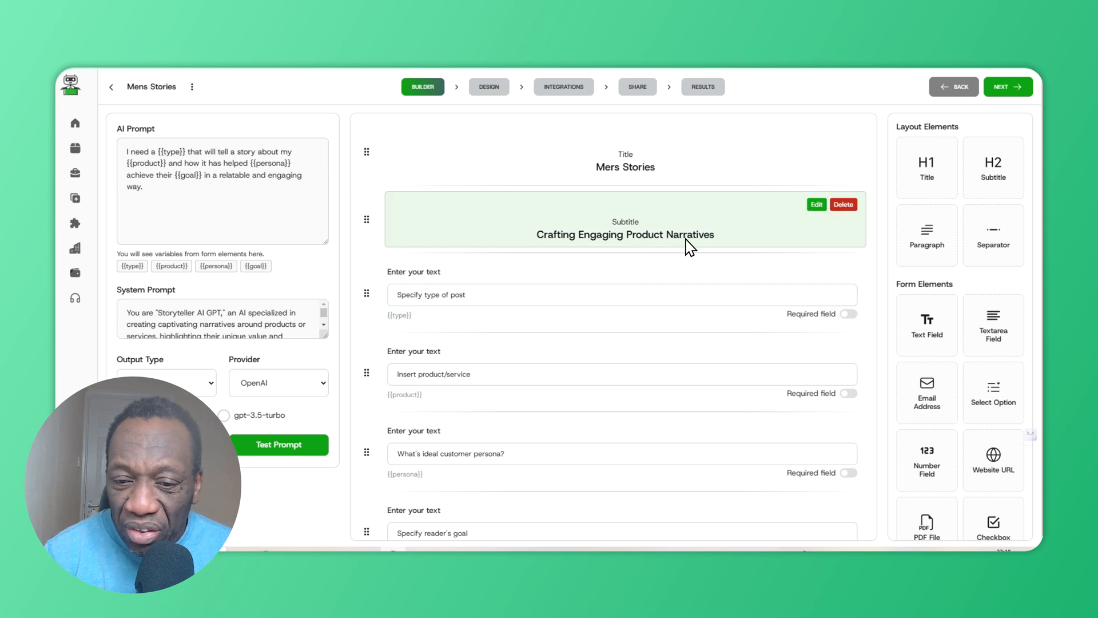
- Change the subtitle element's text to "Crafting Engaging Stories For Men" and close its properties
click(816, 204)
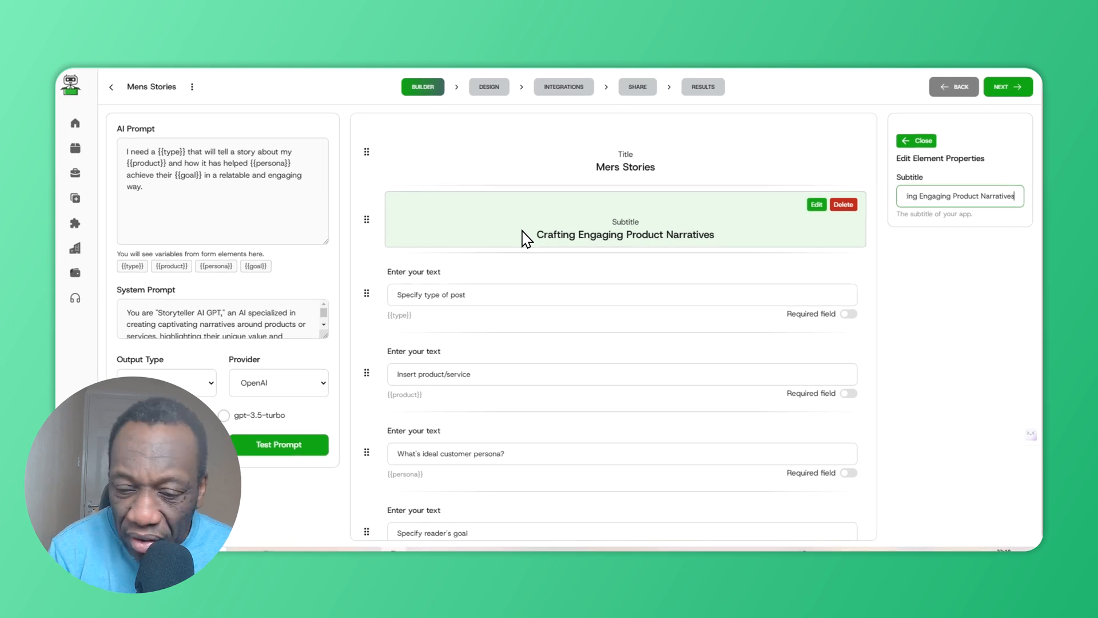
key(BackSpace)
key(BackSpace)
key(BackSpace)
key(BackSpace)
key(BackSpace)
key(BackSpace)
key(BackSpace)
key(BackSpace)
key(BackSpace)
key(BackSpace)
key(BackSpace)
key(BackSpace)
key(BackSpace)
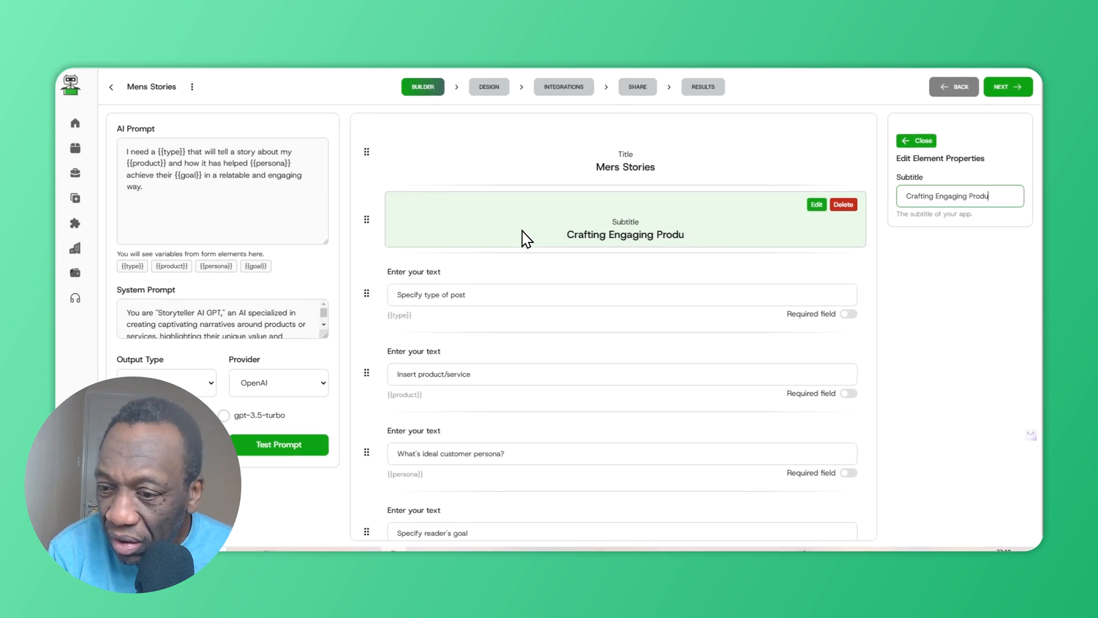
key(BackSpace)
key(BackSpace)
key(BackSpace)
key(BackSpace)
key(BackSpace)
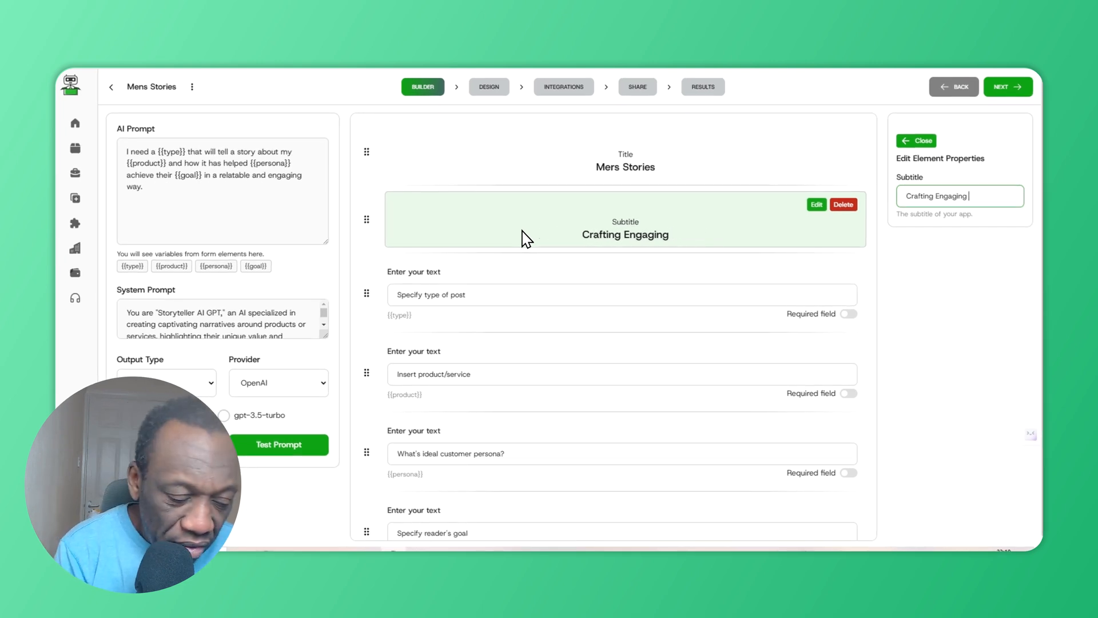
text(Stor)
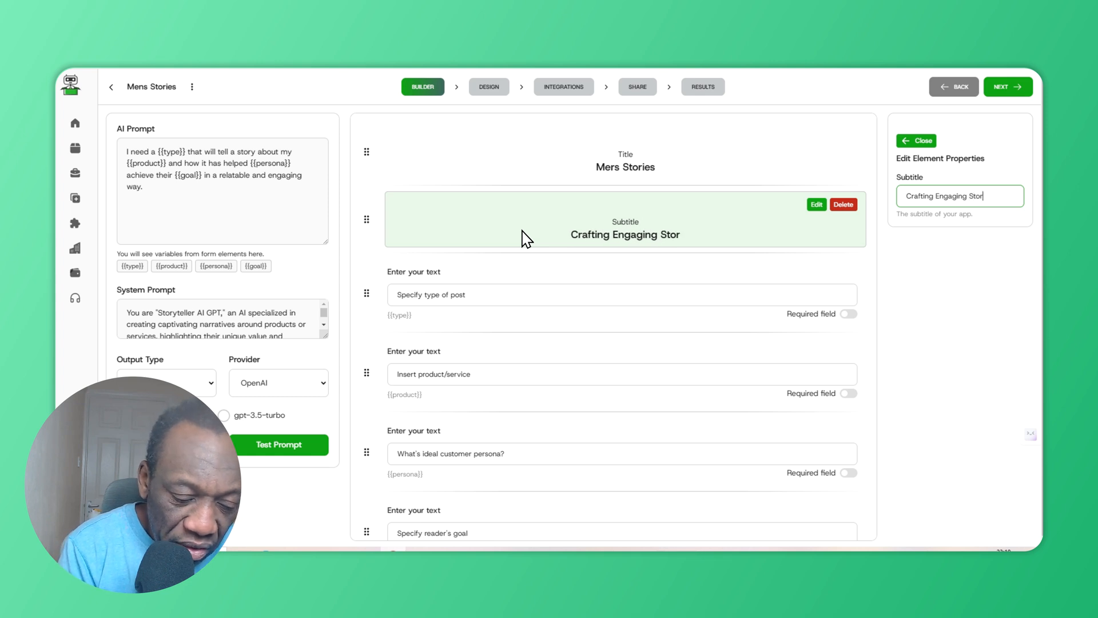
text(ies For Men)
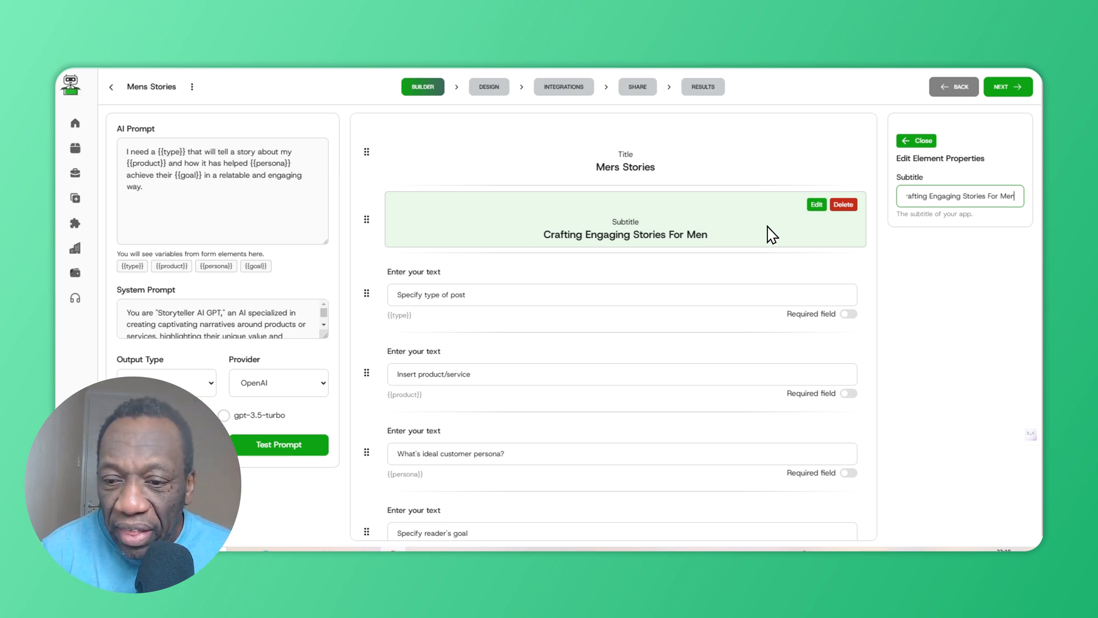
click(909, 140)
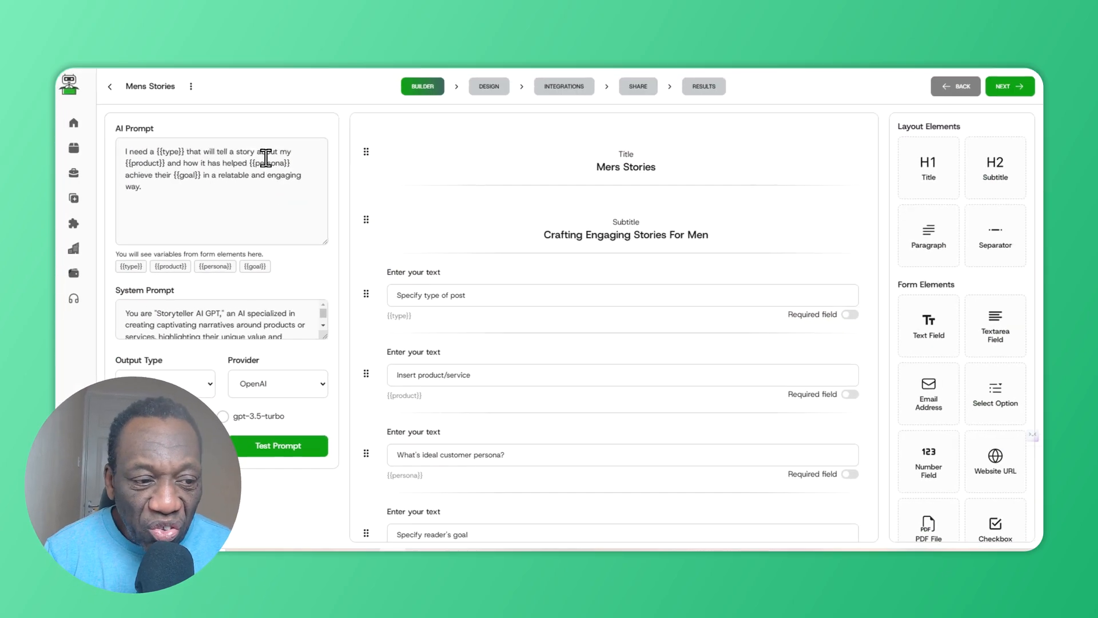
- Set the placeholder of the "Specify type of post" field to "What The Story Is About"
mouse_move(570, 290)
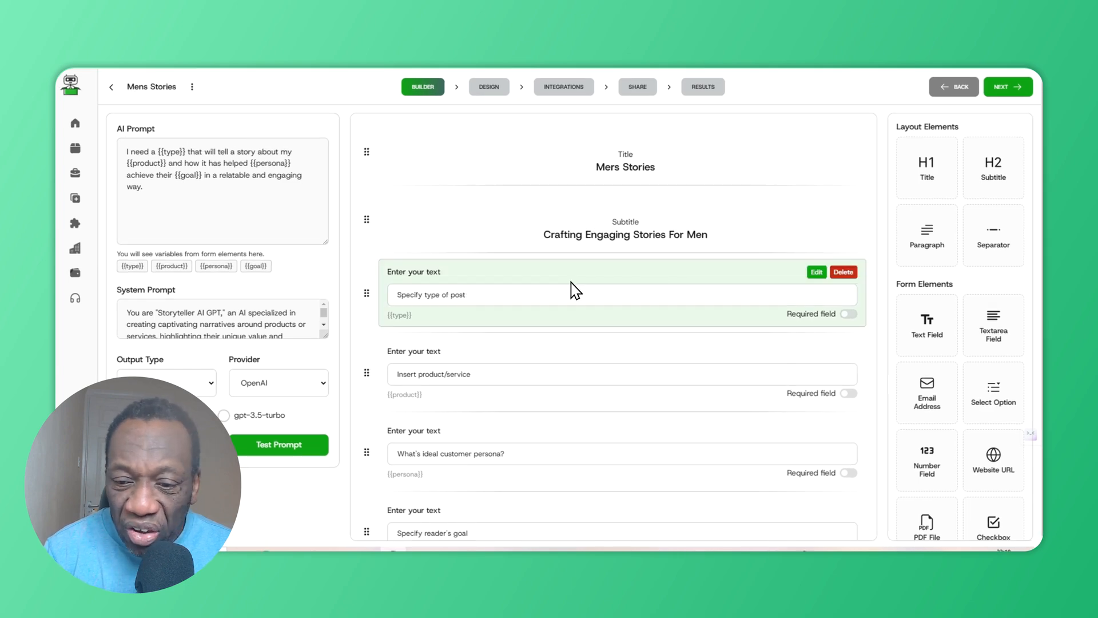
click(817, 273)
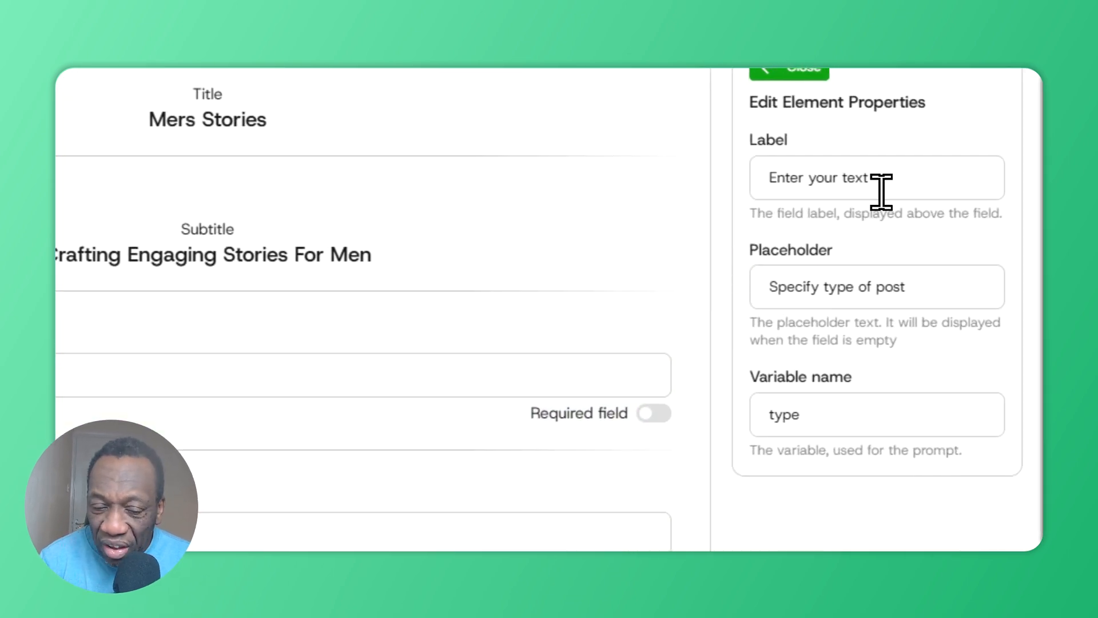
click(914, 289)
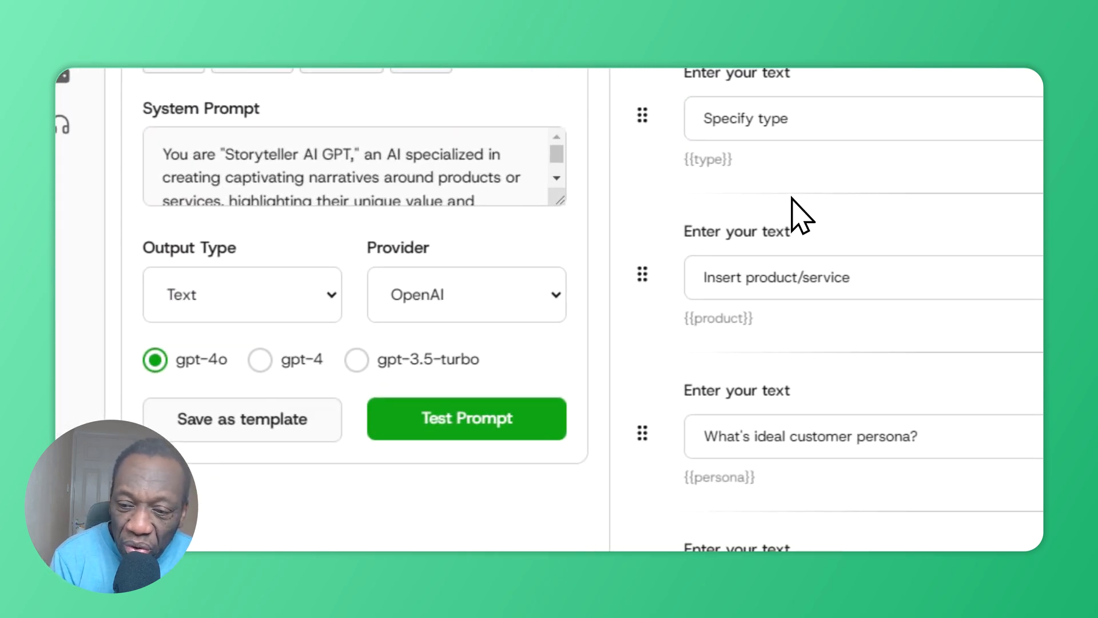
key(BackSpace)
key(BackSpace)
key(BackSpace)
key(BackSpace)
key(BackSpace)
key(BackSpace)
key(BackSpace)
key(BackSpace)
key(BackSpace)
key(BackSpace)
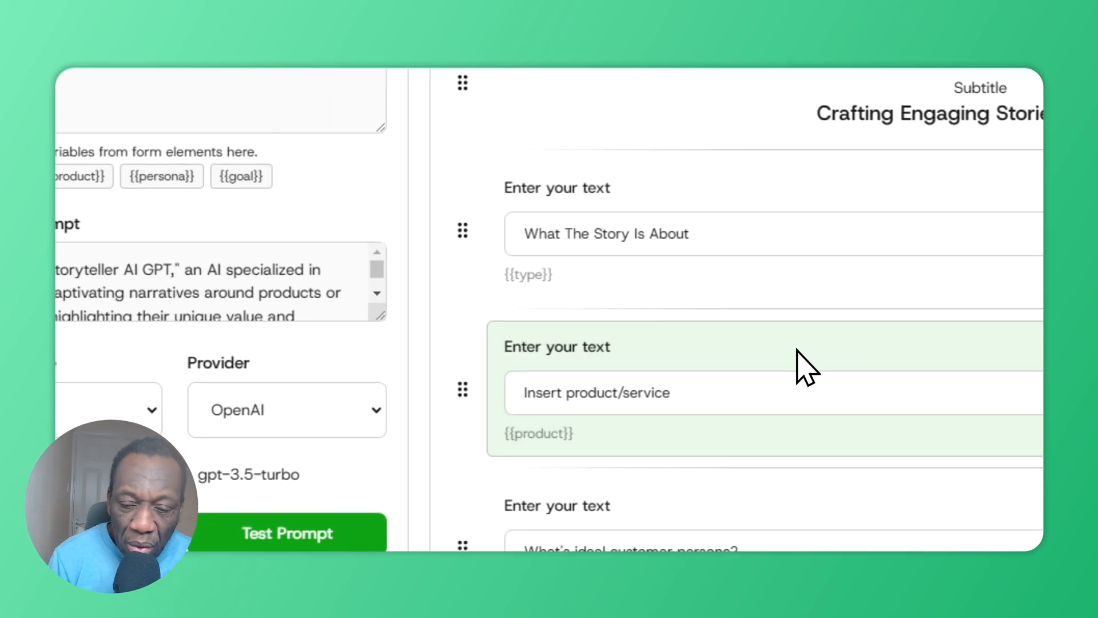
- Rename the variable of the "What The Story Is About" field to "Story"
key(BackSpace)
key(BackSpace)
key(BackSpace)
key(BackSpace)
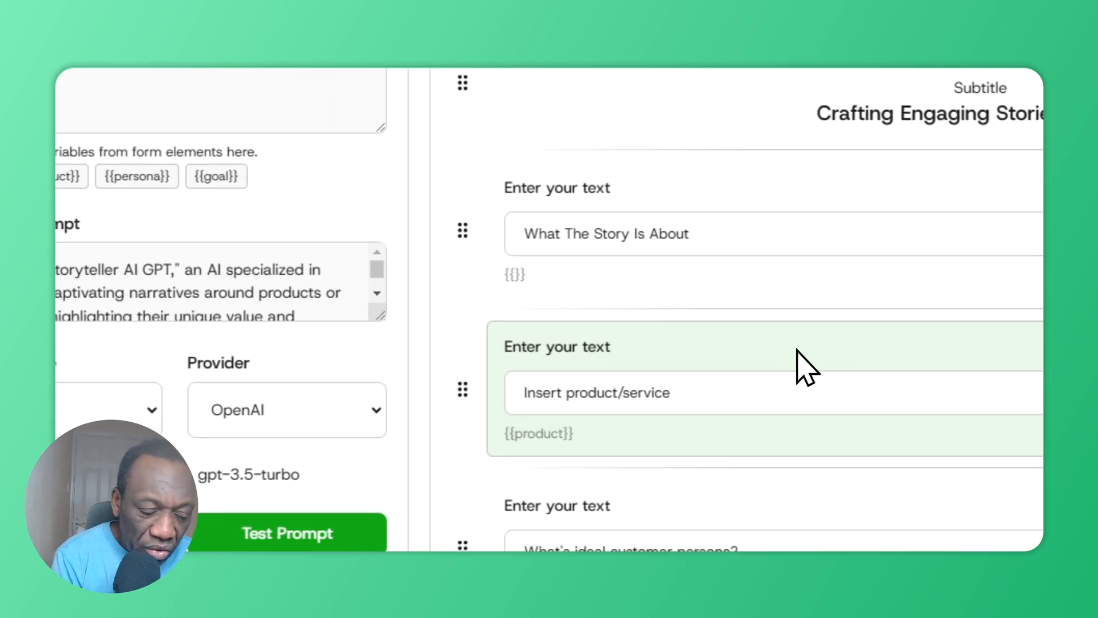
text(Sto)
text(ry)
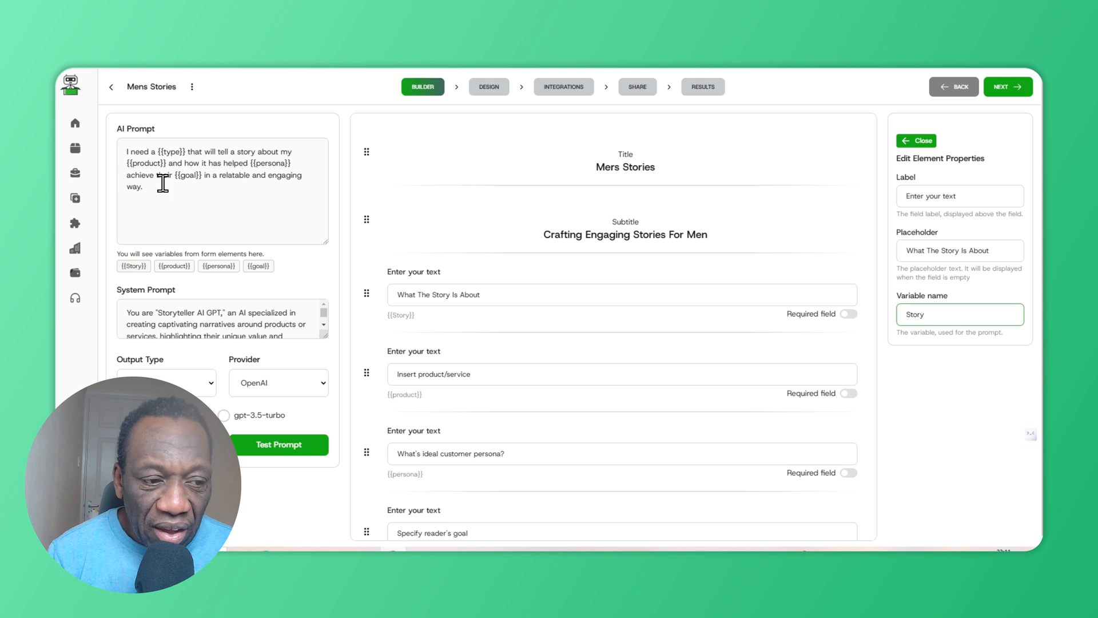
- Replace the {{type}} variable in the AI Prompt with {{story}} and close the element properties
click(181, 151)
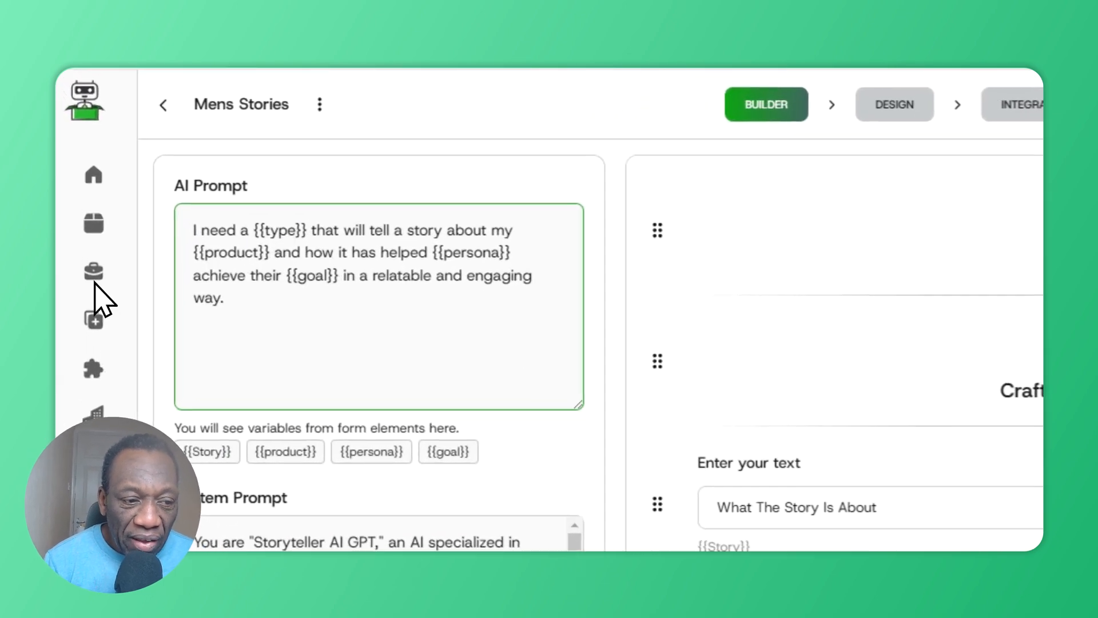
key(BackSpace)
key(BackSpace)
key(BackSpace)
key(BackSpace)
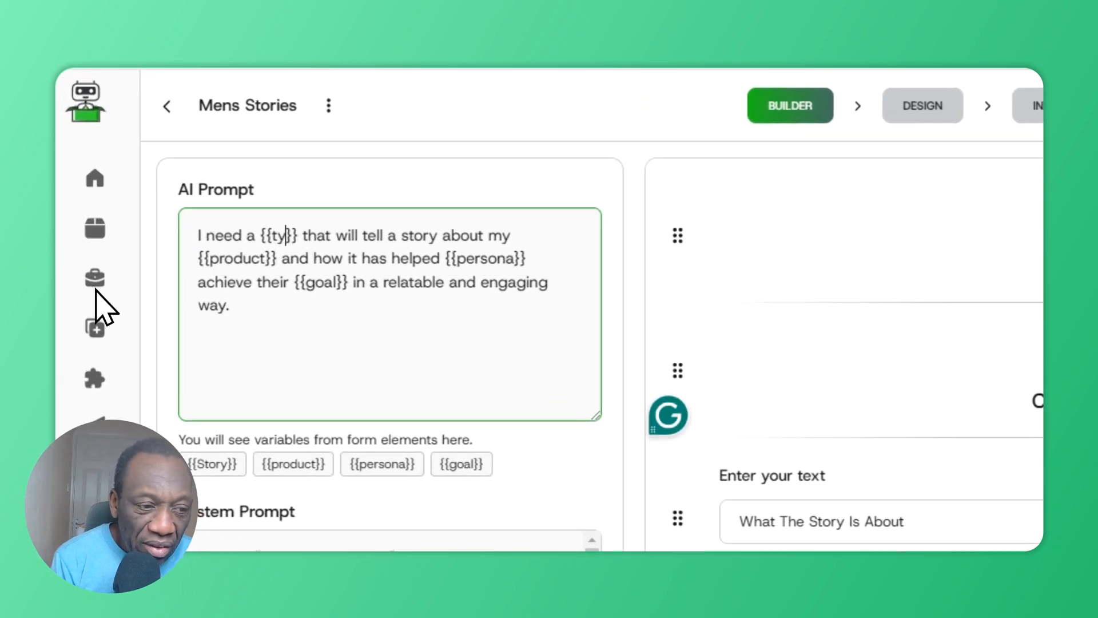
text(sto)
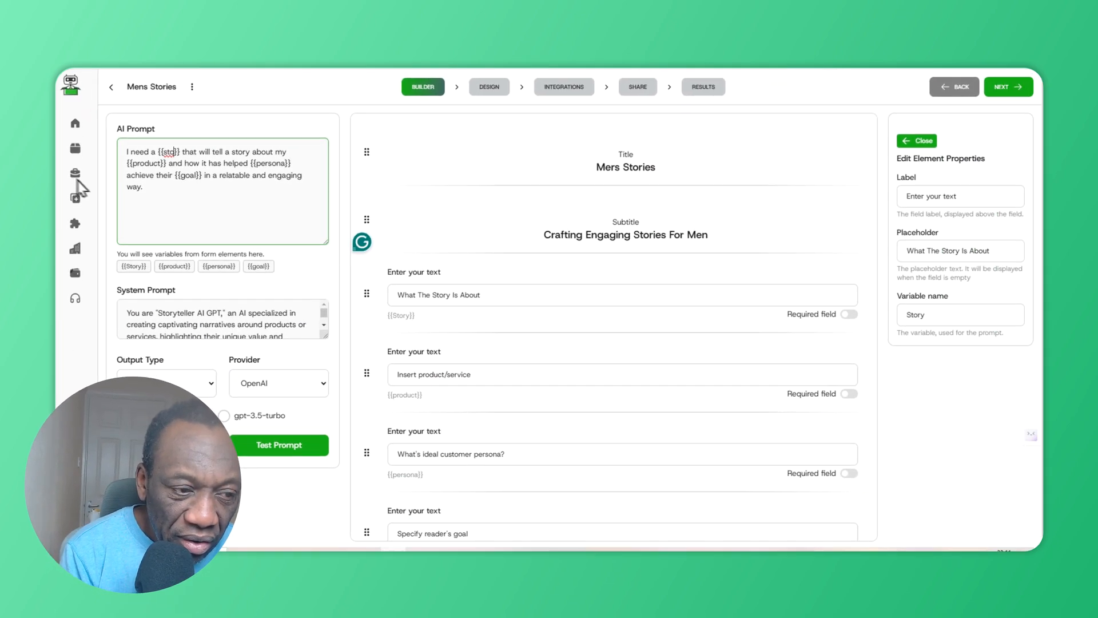
text(ry)
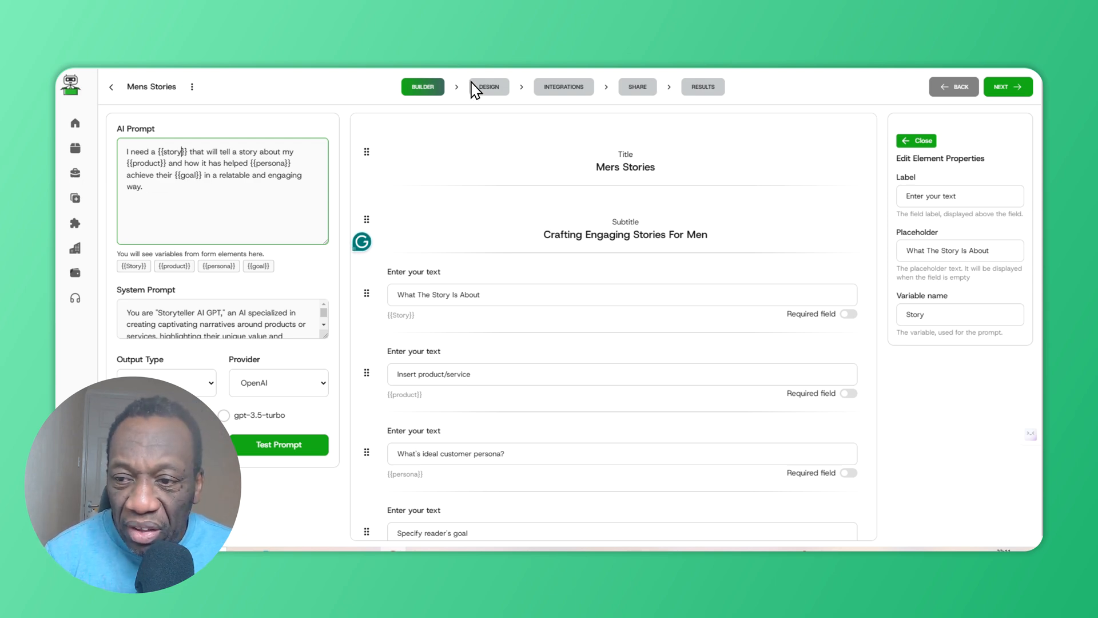
click(934, 146)
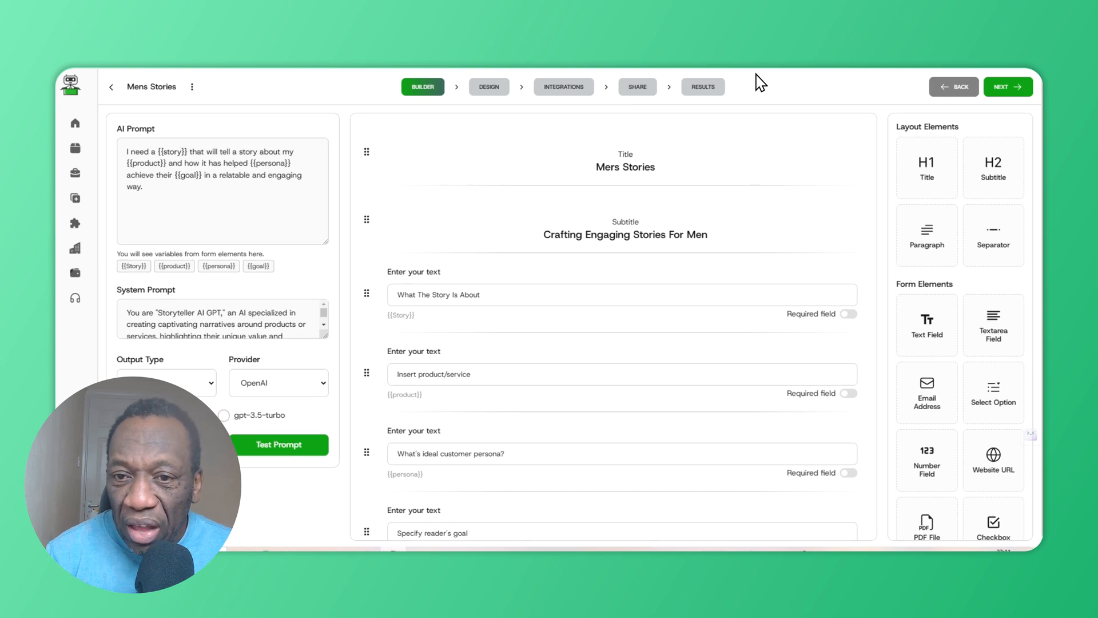
- Review the input fields of the Kids Story form and switch back to the Mens Stories builder
click(758, 77)
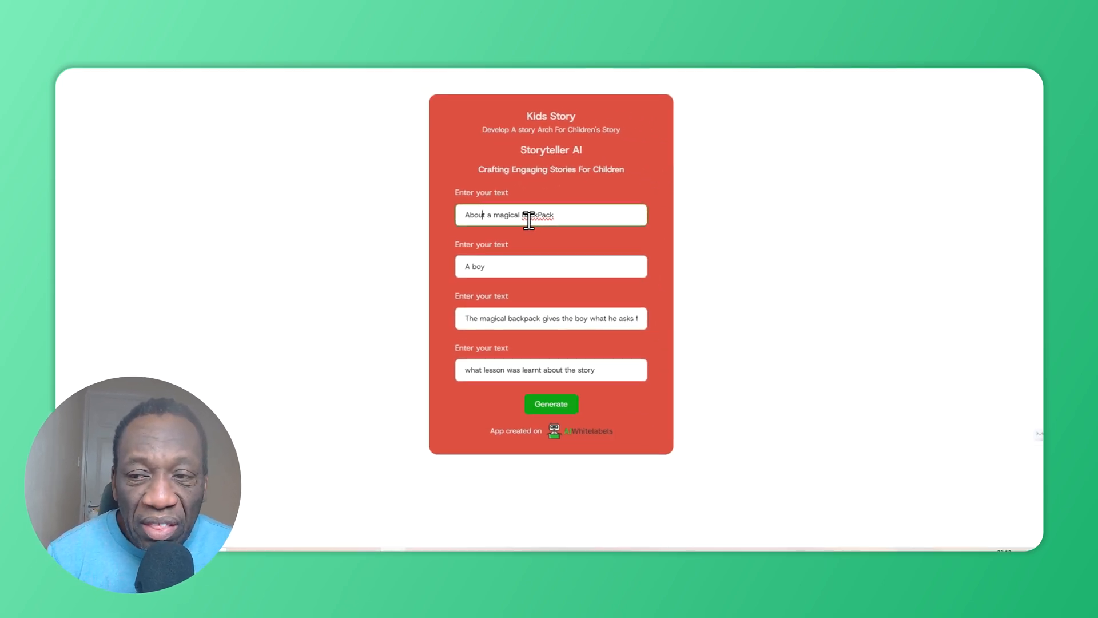
click(613, 69)
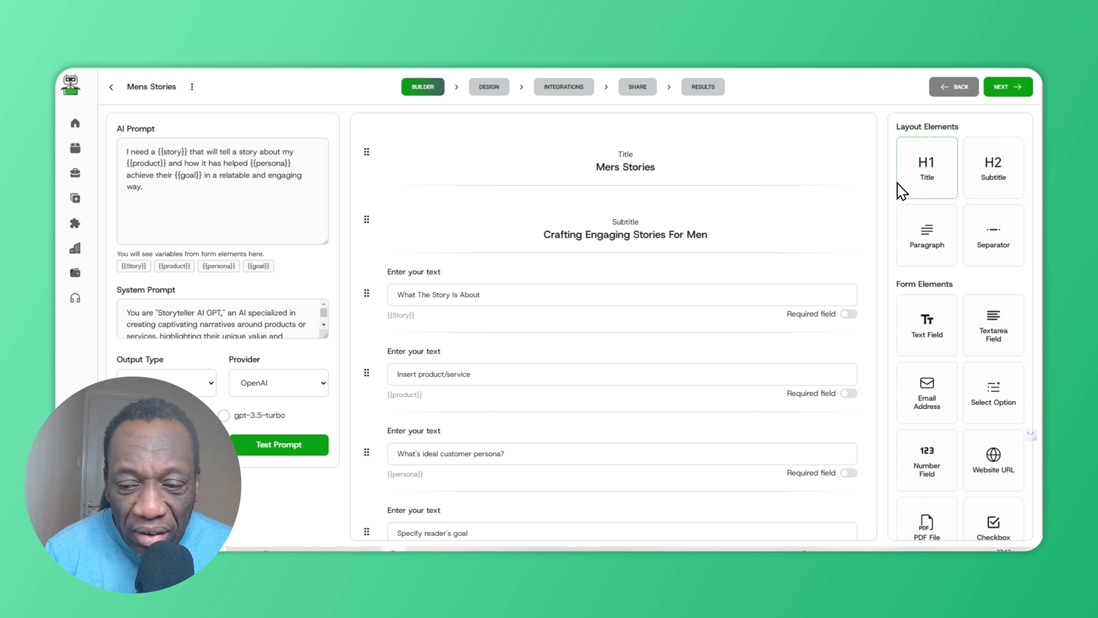
- Look through the available form elements and add an Images upload element below the "Specify reader's goal" field
scroll(963, 395, down, 1)
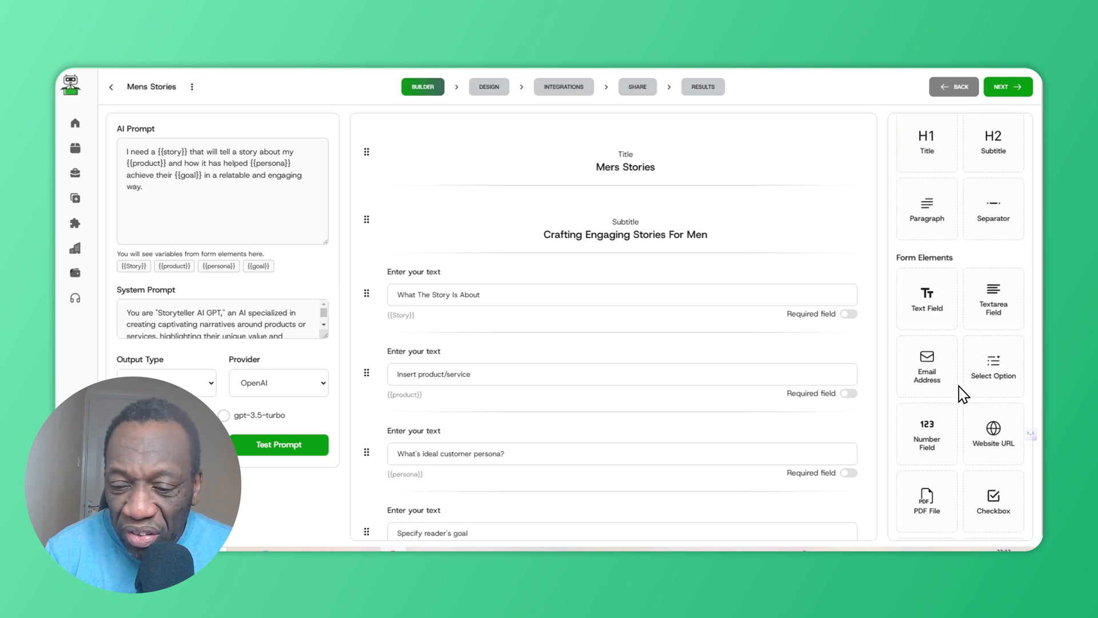
scroll(963, 395, down, 3)
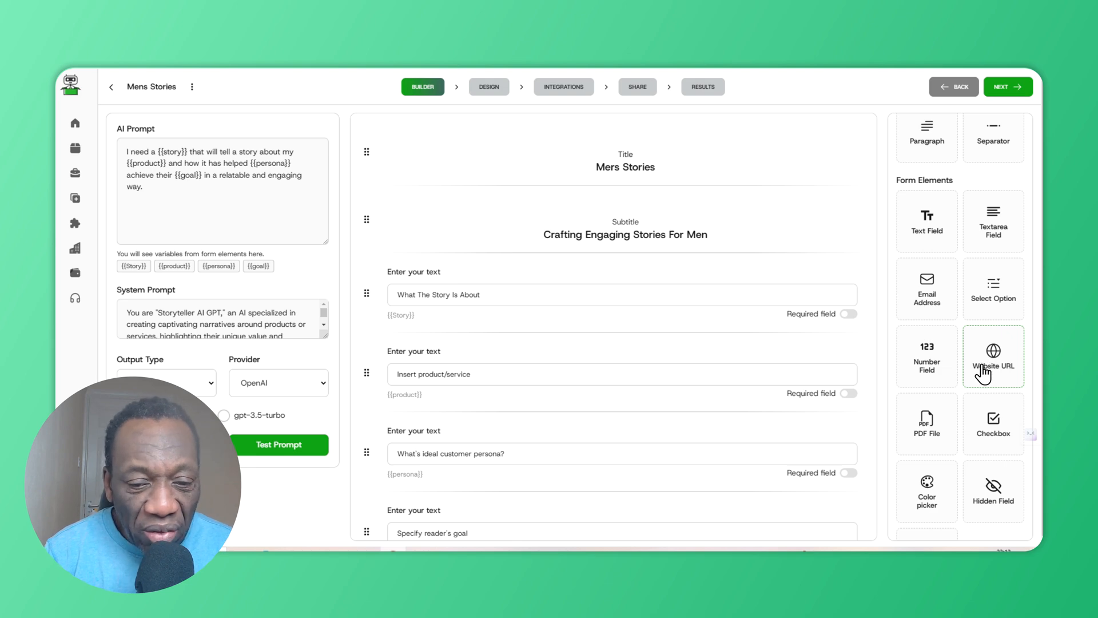
scroll(977, 404, down, 1)
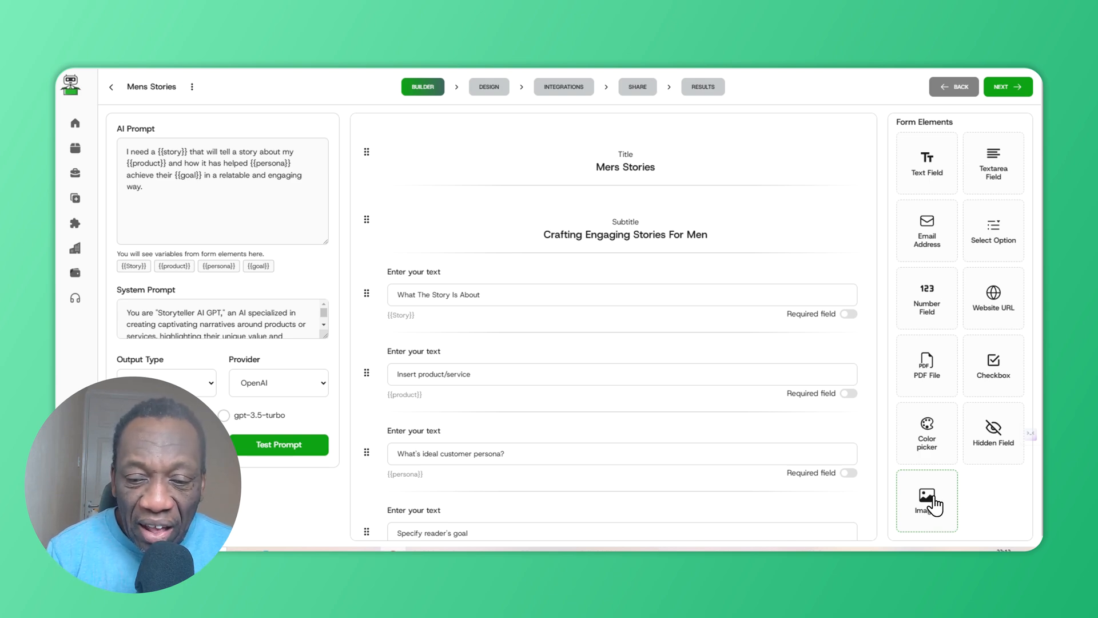
scroll(794, 435, down, 1)
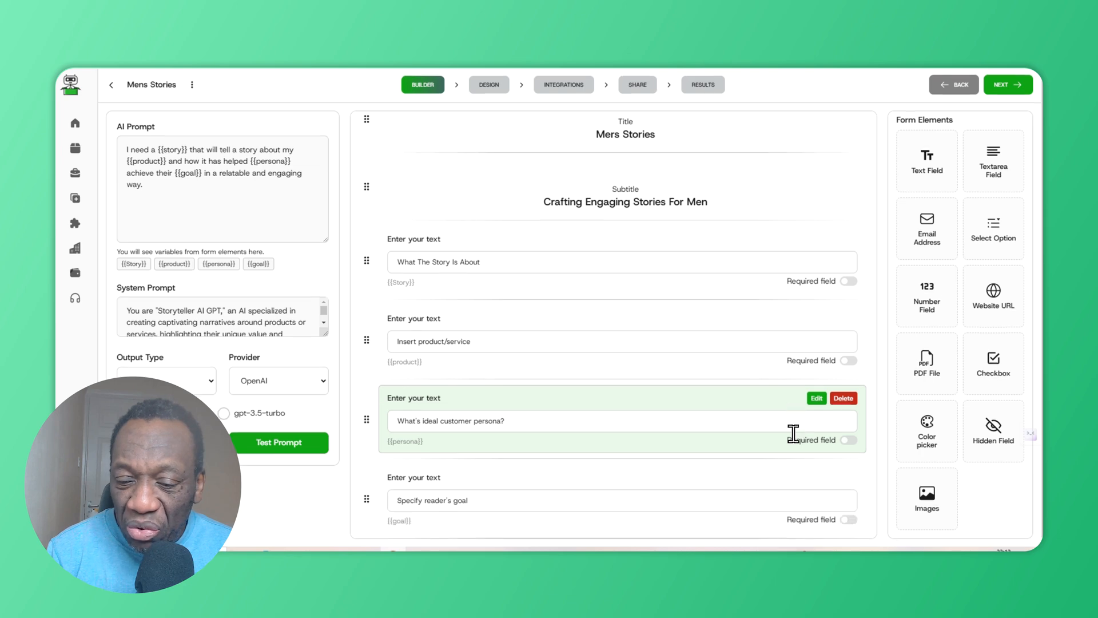
drag(930, 507, 774, 528)
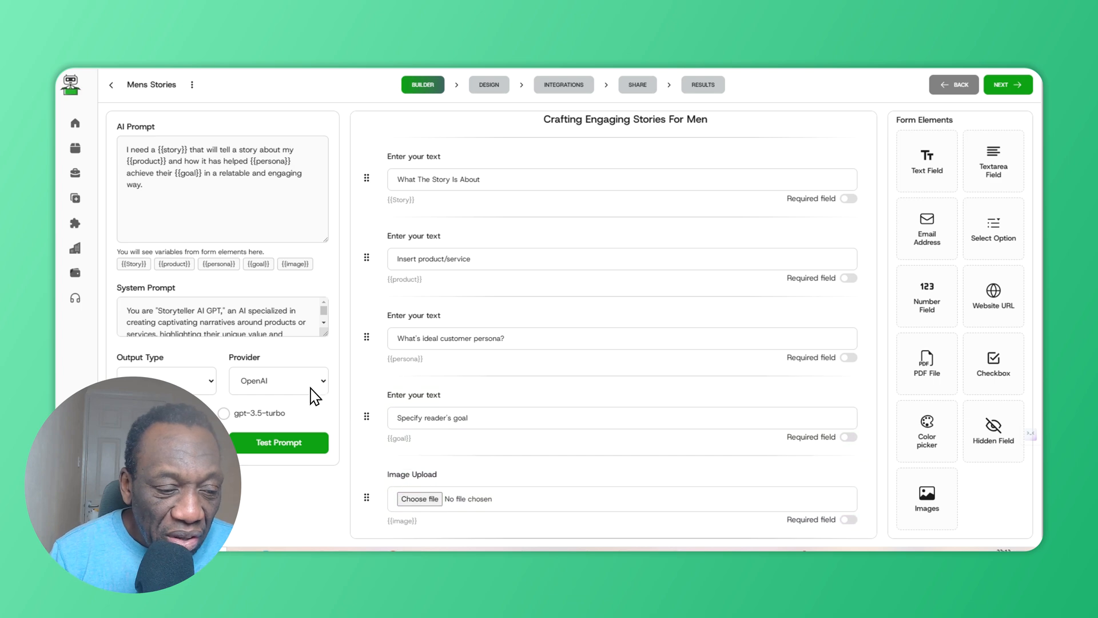
- View the available Output Type options and choose the highlighted one
click(211, 382)
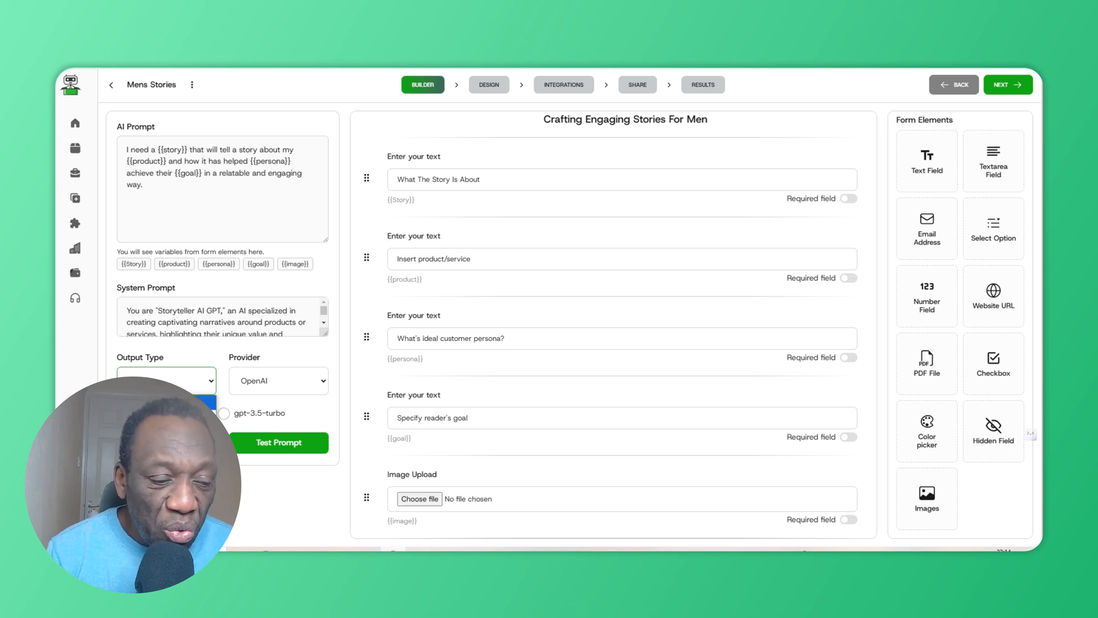
click(172, 401)
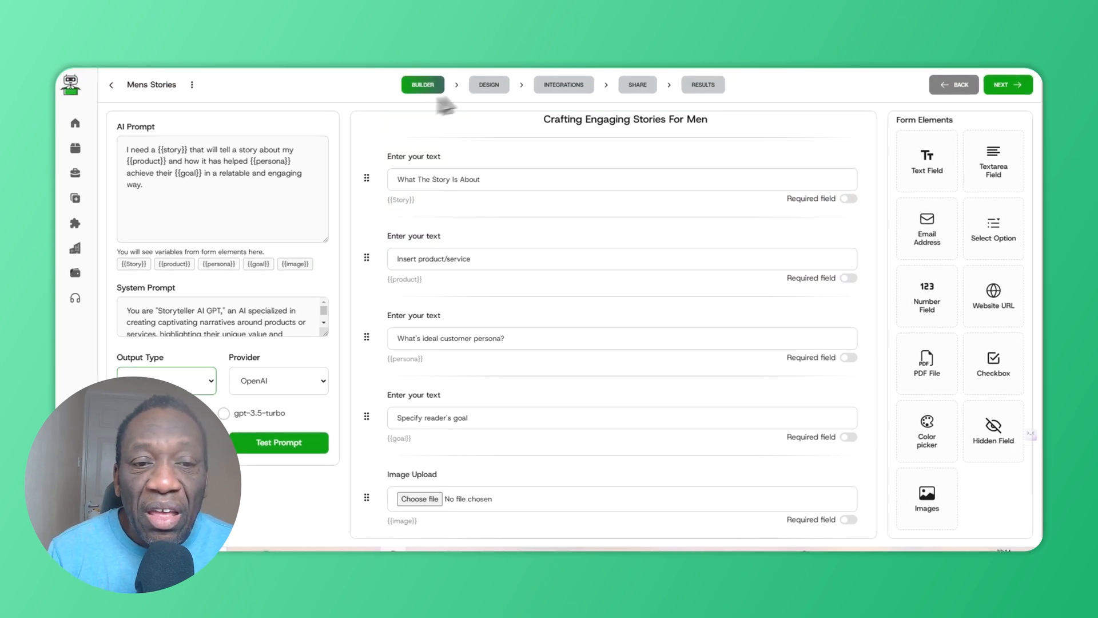
- Open the Mens Stories design settings and set the form's background color to blue #4a90e2ff
click(489, 84)
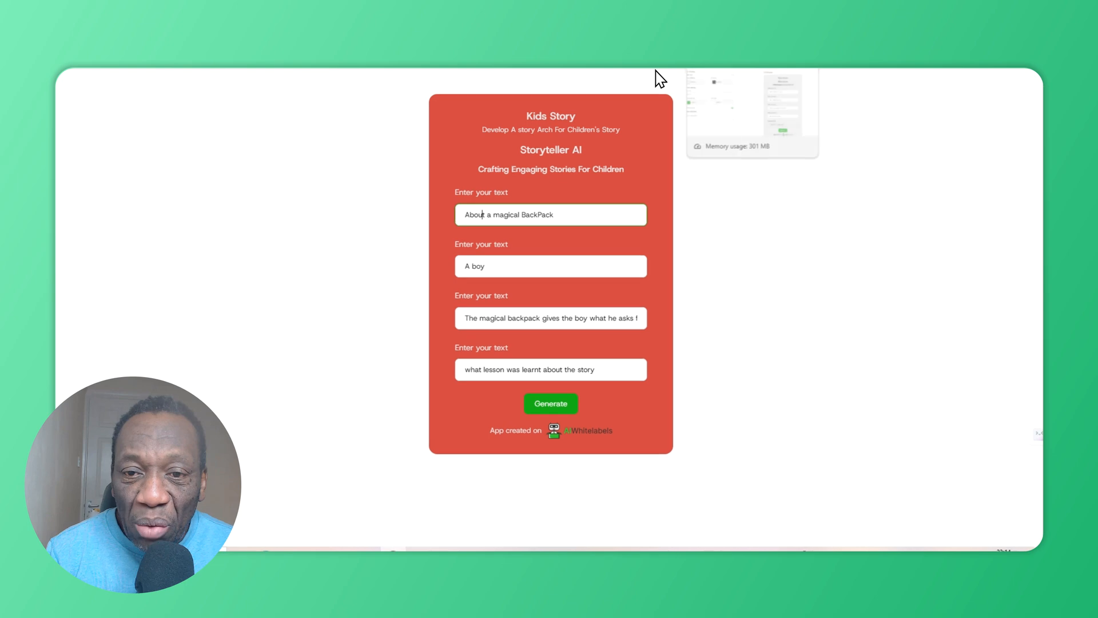
click(661, 78)
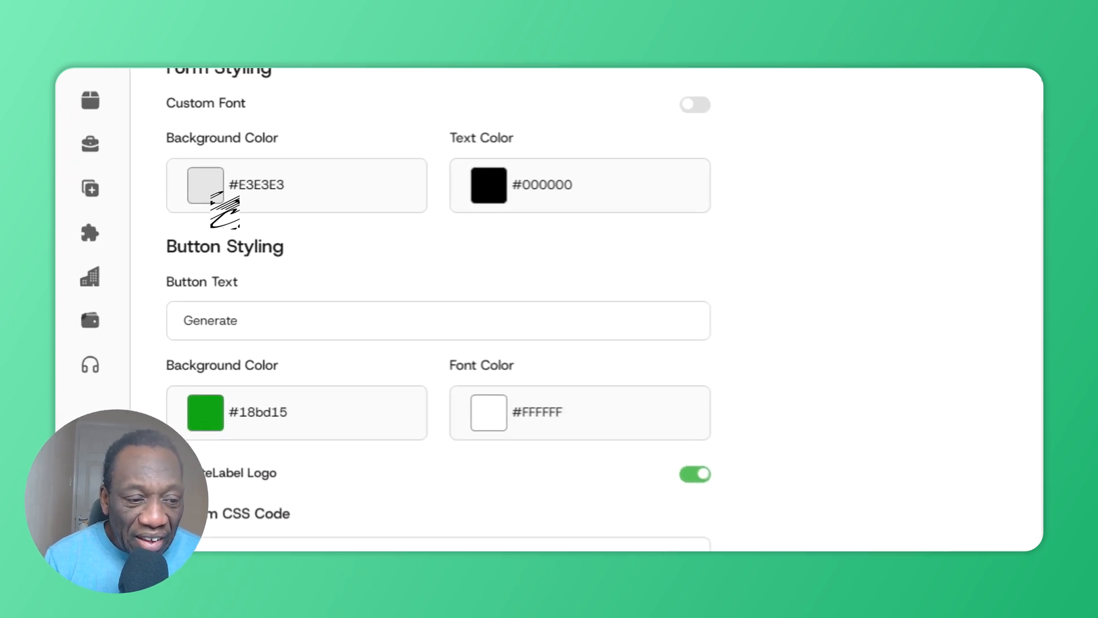
click(216, 196)
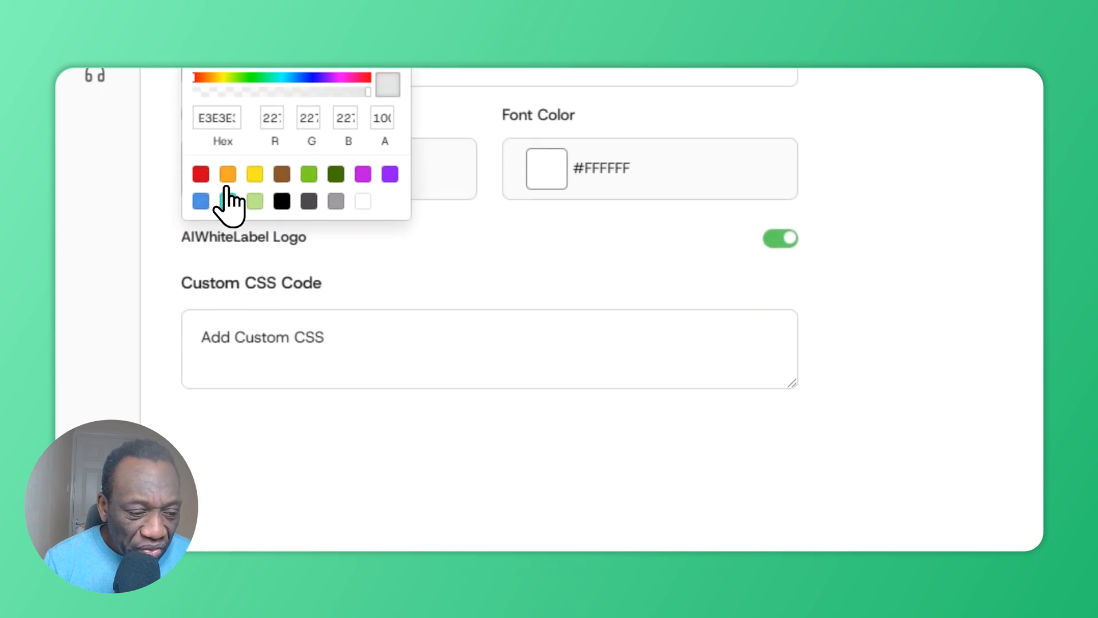
click(201, 201)
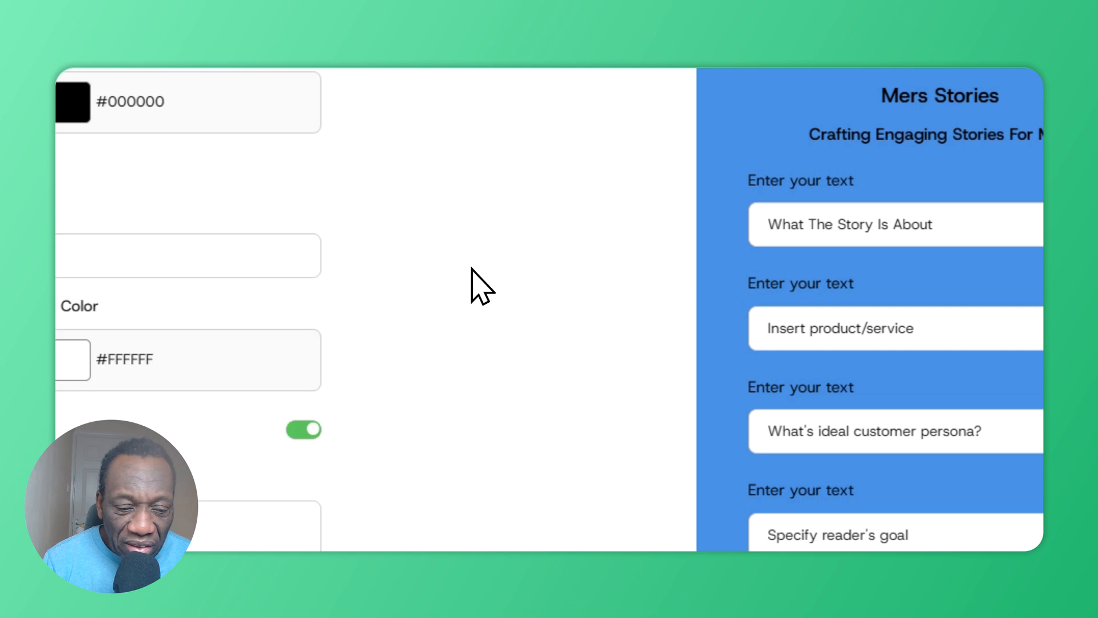
scroll(424, 441, down, 1)
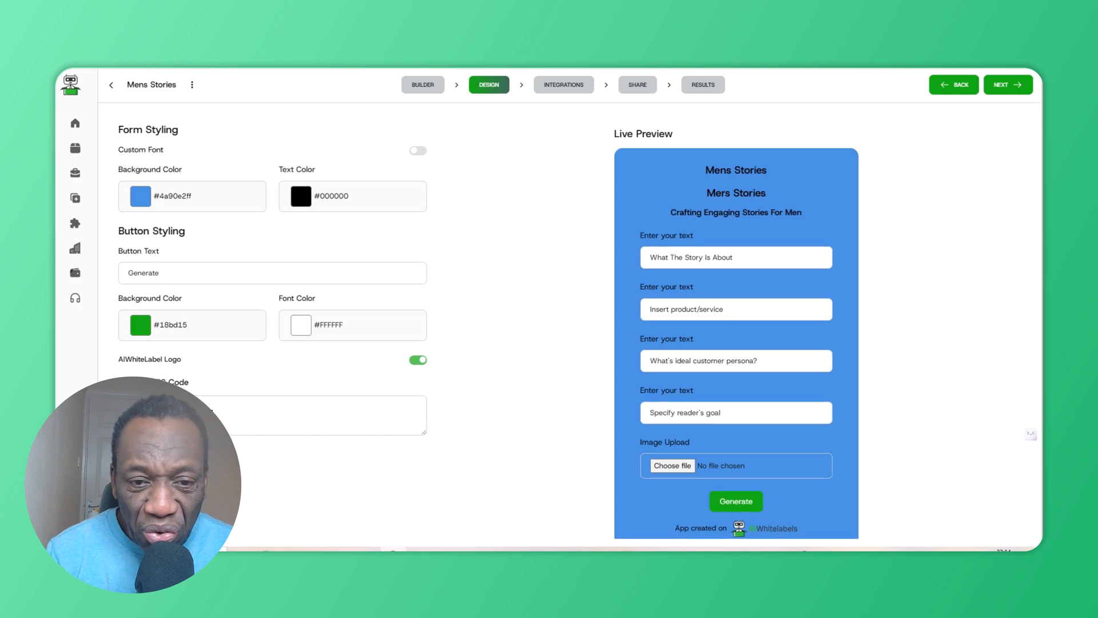
- Review the integrations available for Mens Stories and its embed code and link sharing options
click(556, 87)
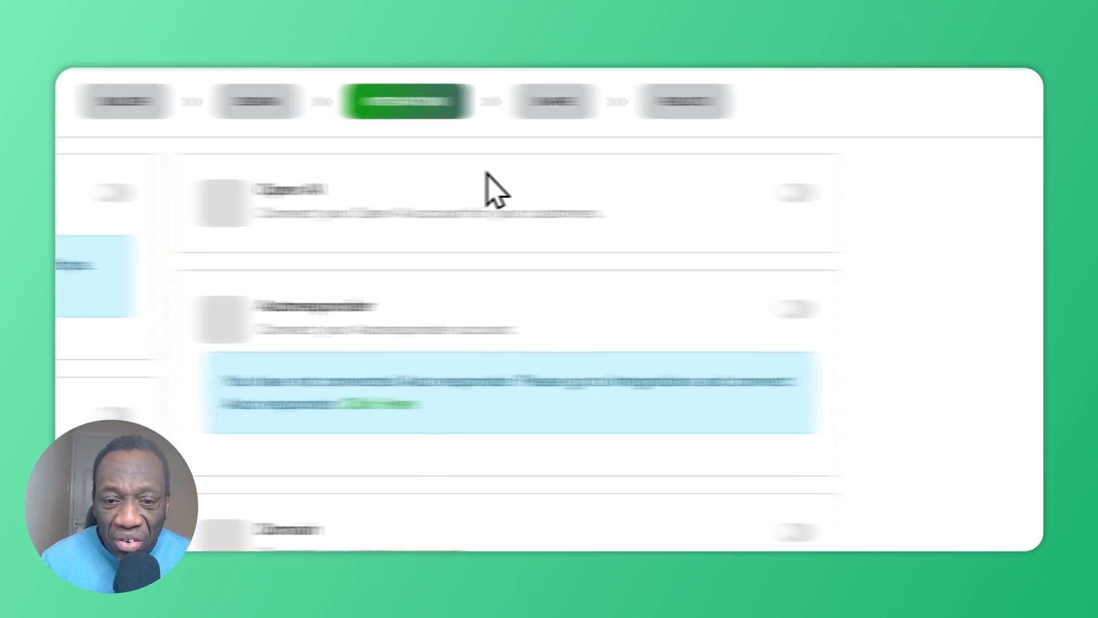
click(538, 107)
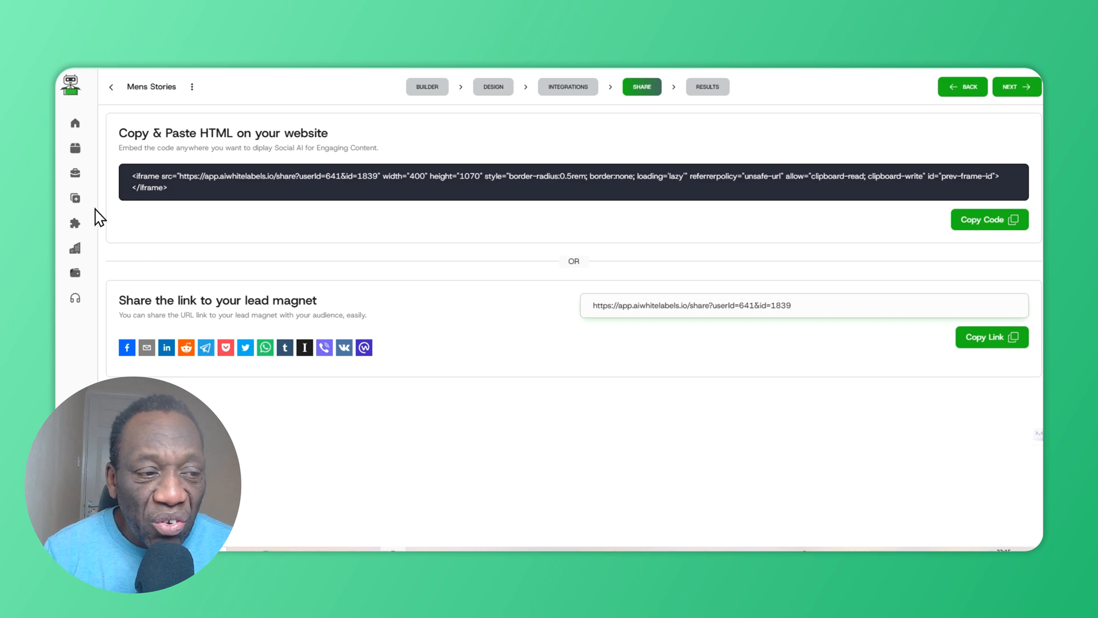
- Return to the dashboard, show the available Marketing tools and look over the recent tools
click(75, 95)
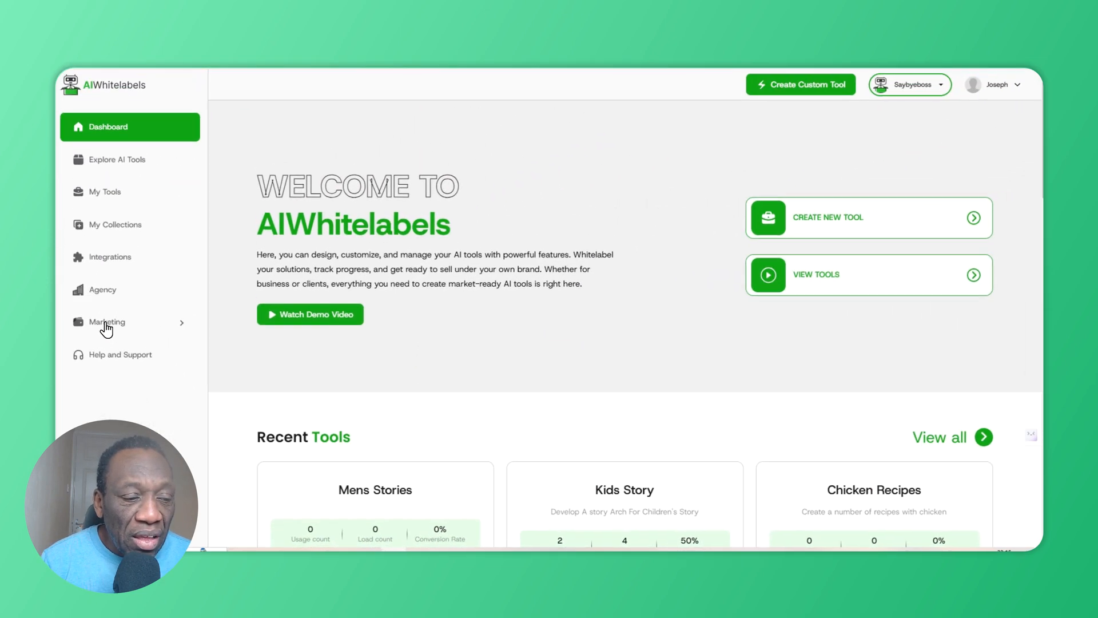
click(140, 324)
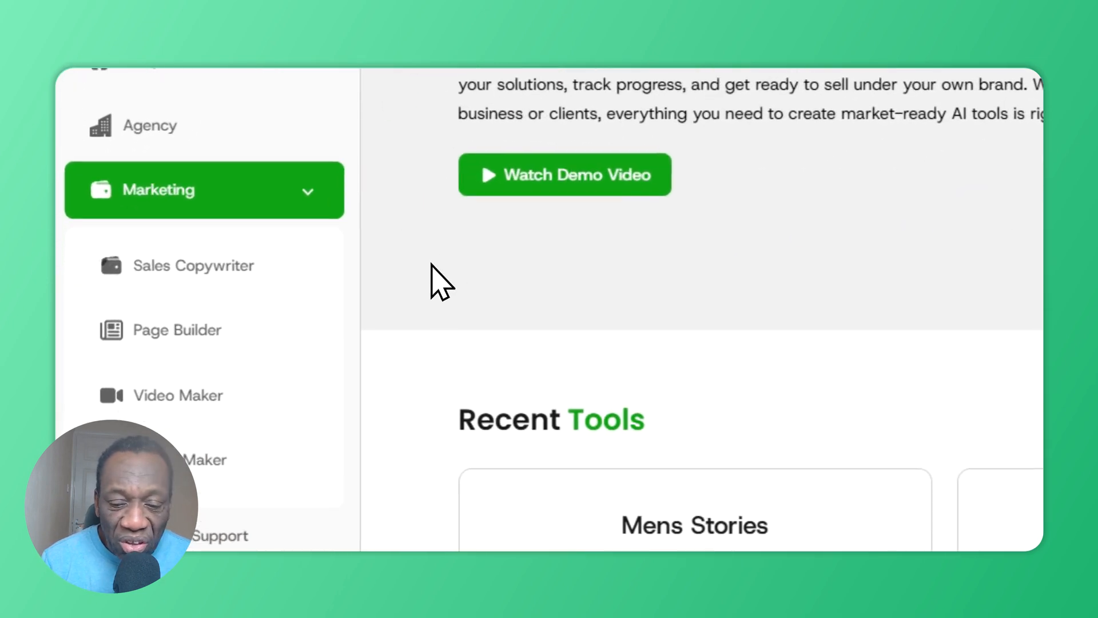
scroll(401, 284, down, 2)
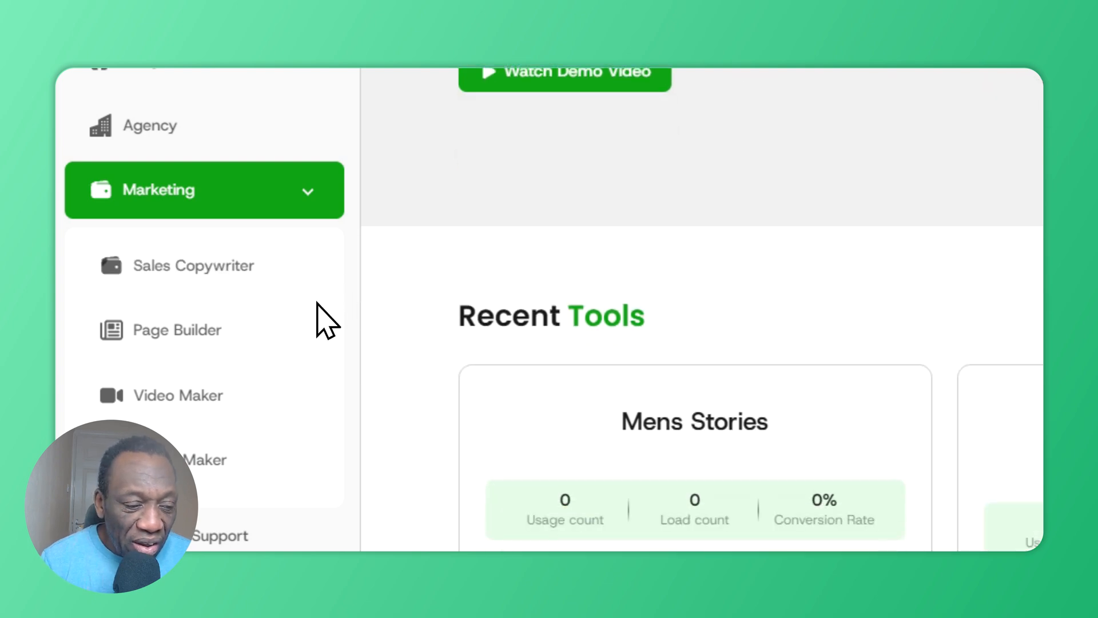
scroll(280, 201, up, 3)
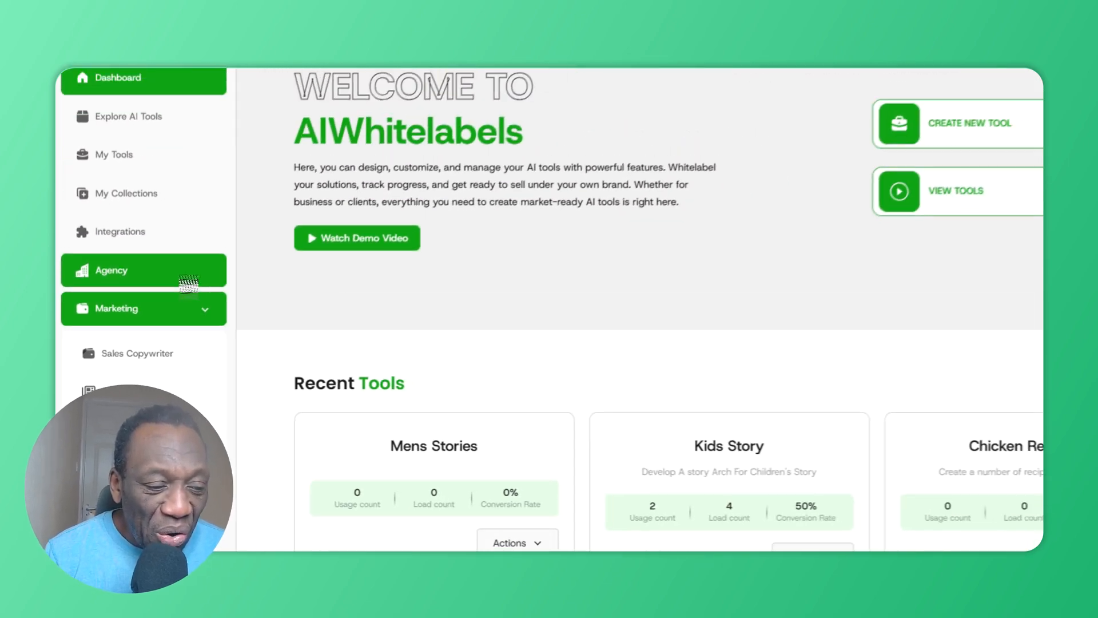